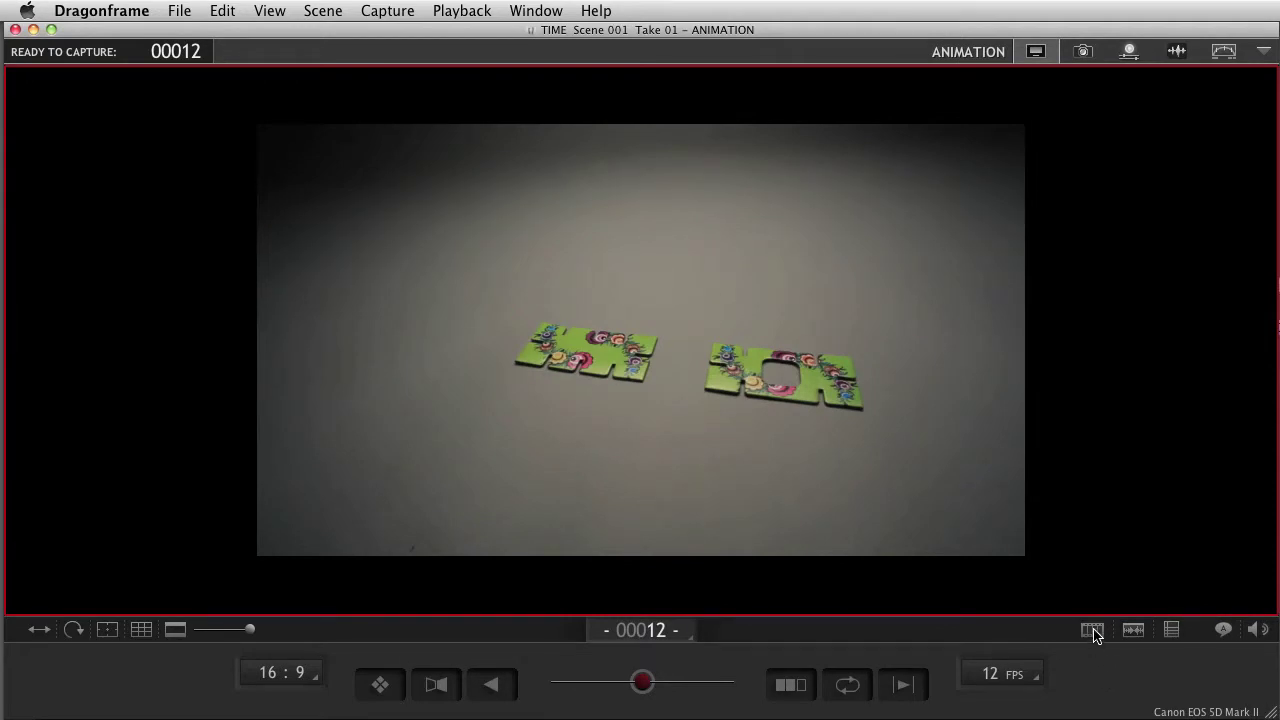
left_click(1093, 630)
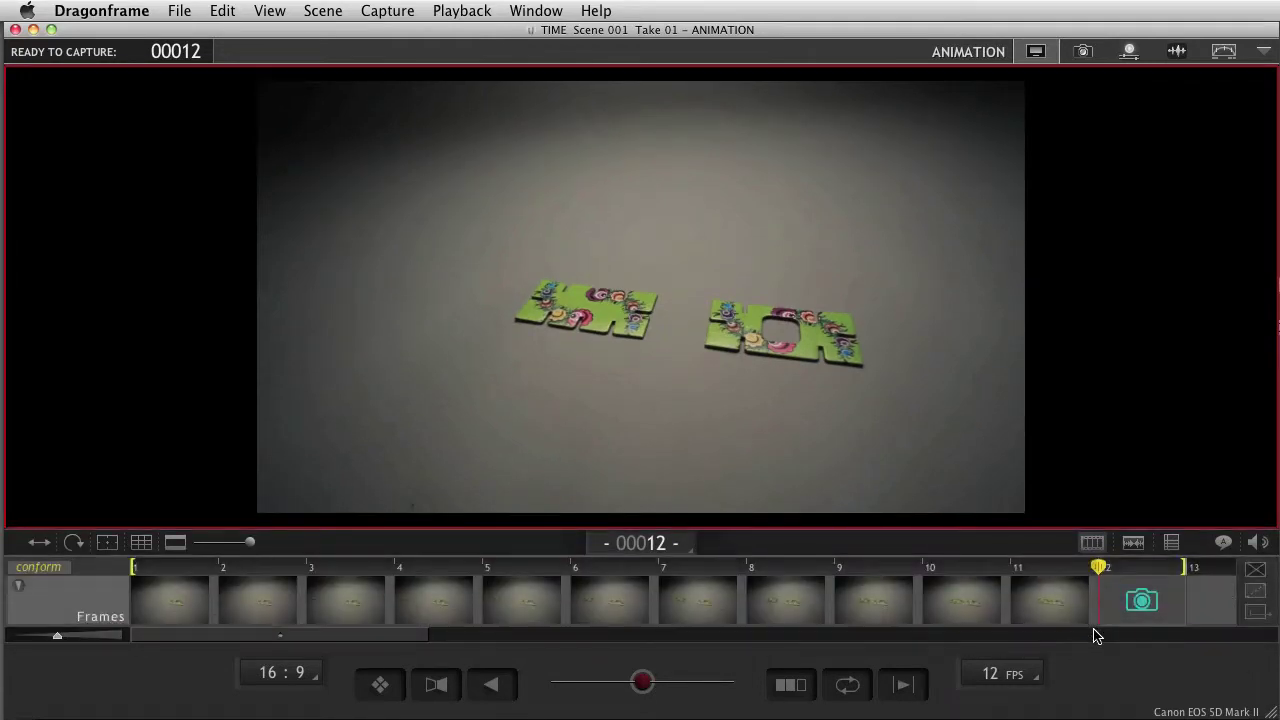
left_click_drag(1099, 567, 397, 631)
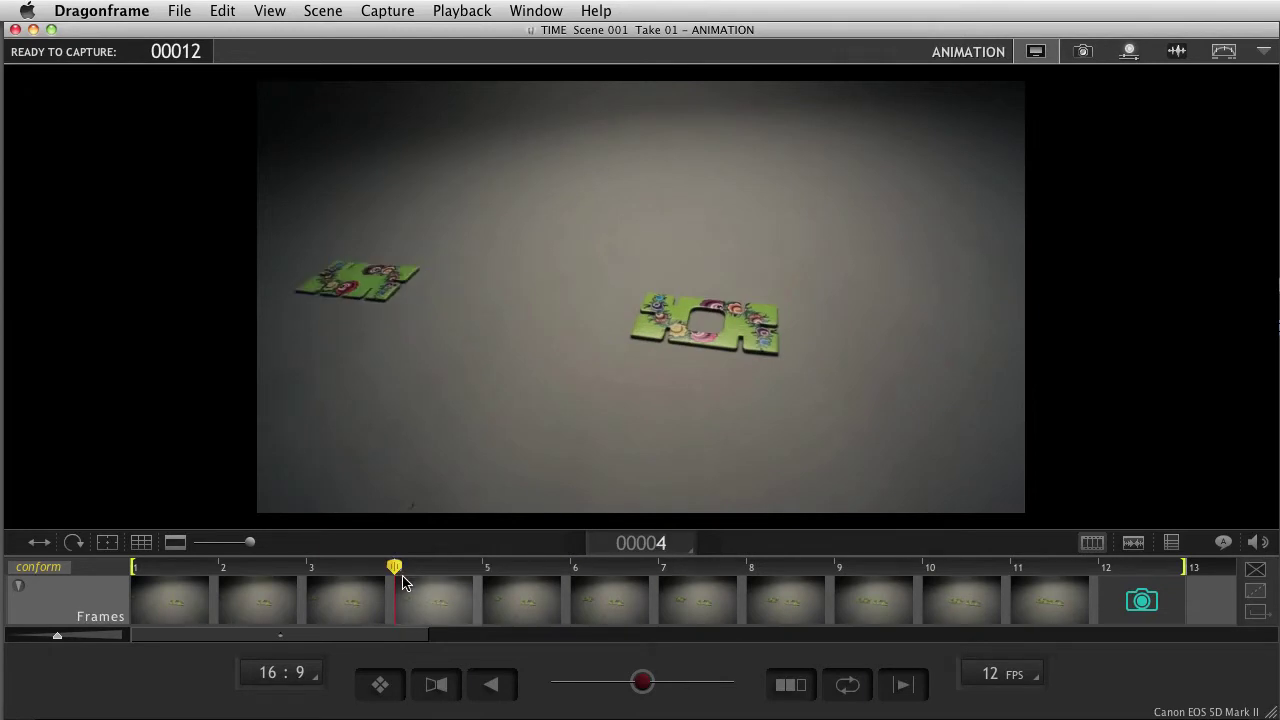
left_click_drag(398, 570, 746, 590)
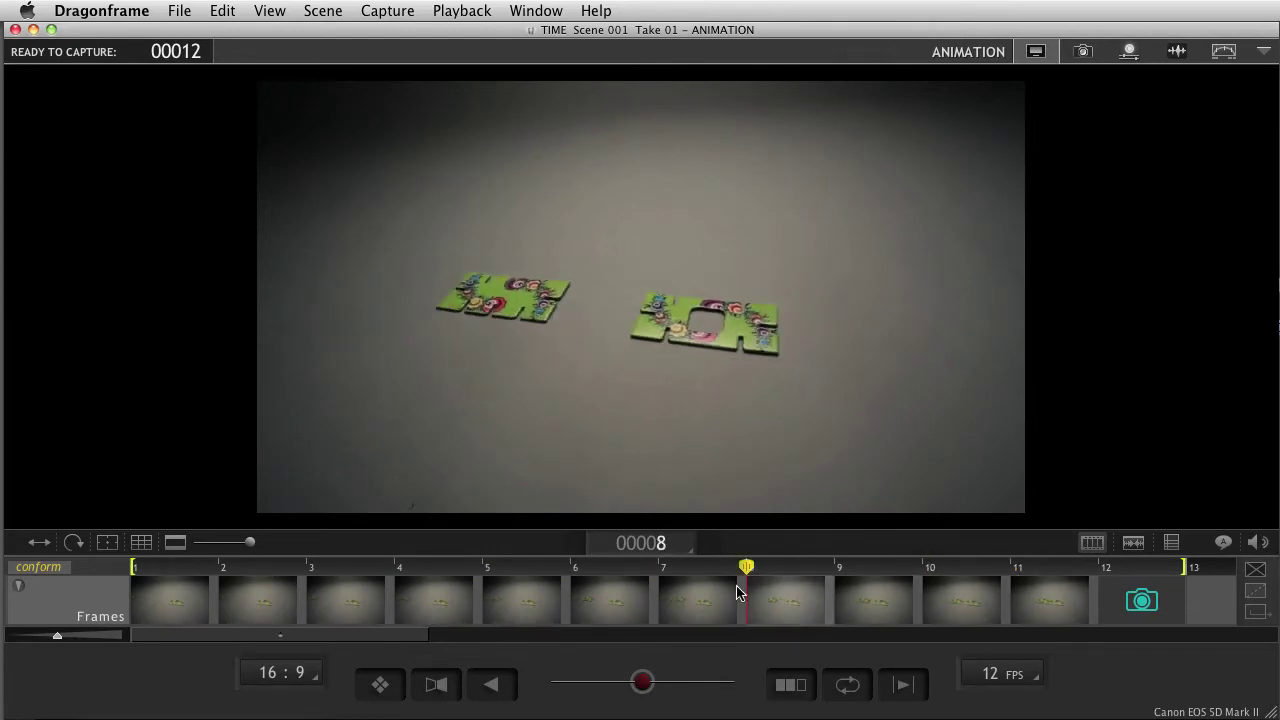
left_click(1103, 569)
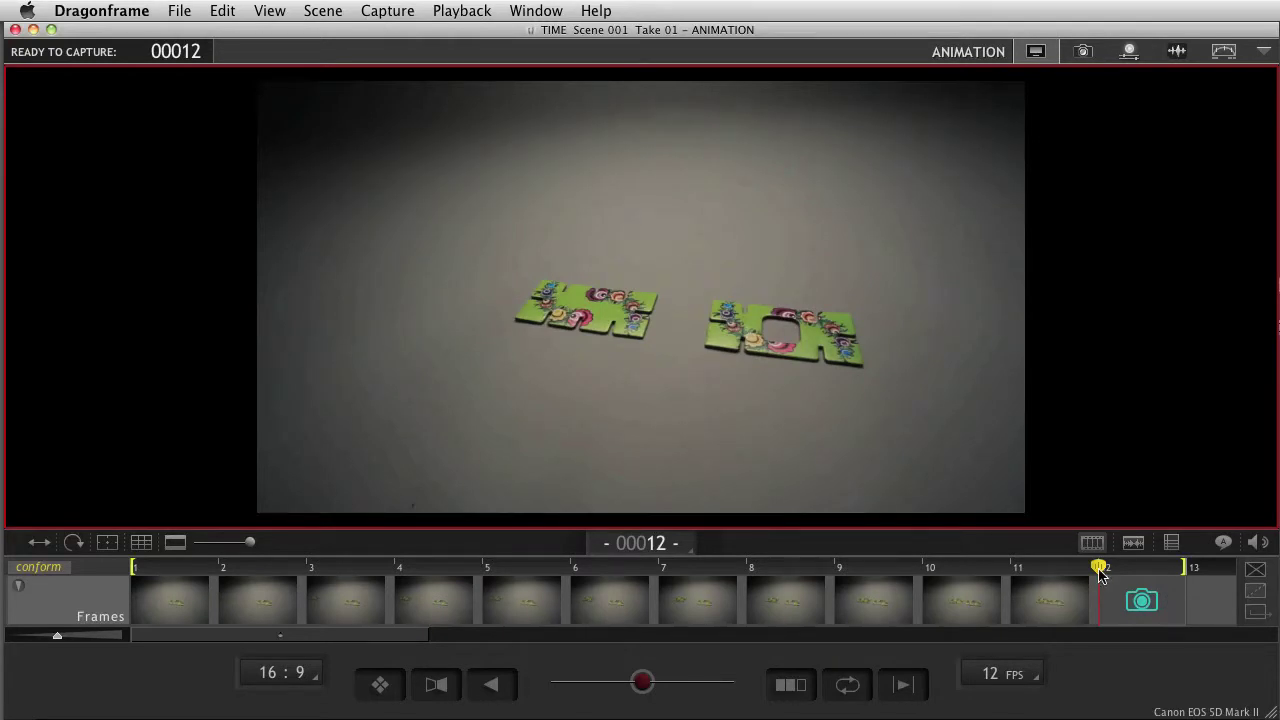
left_click_drag(1100, 569, 1016, 583)
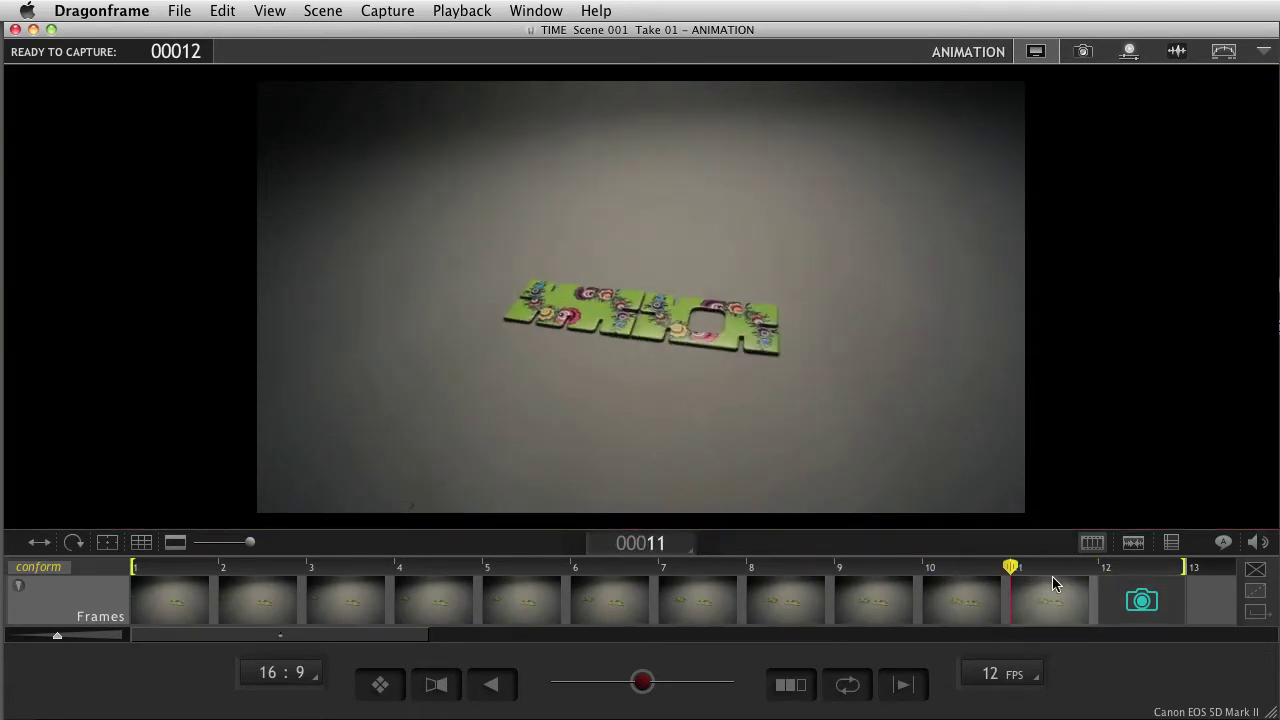
key("0")
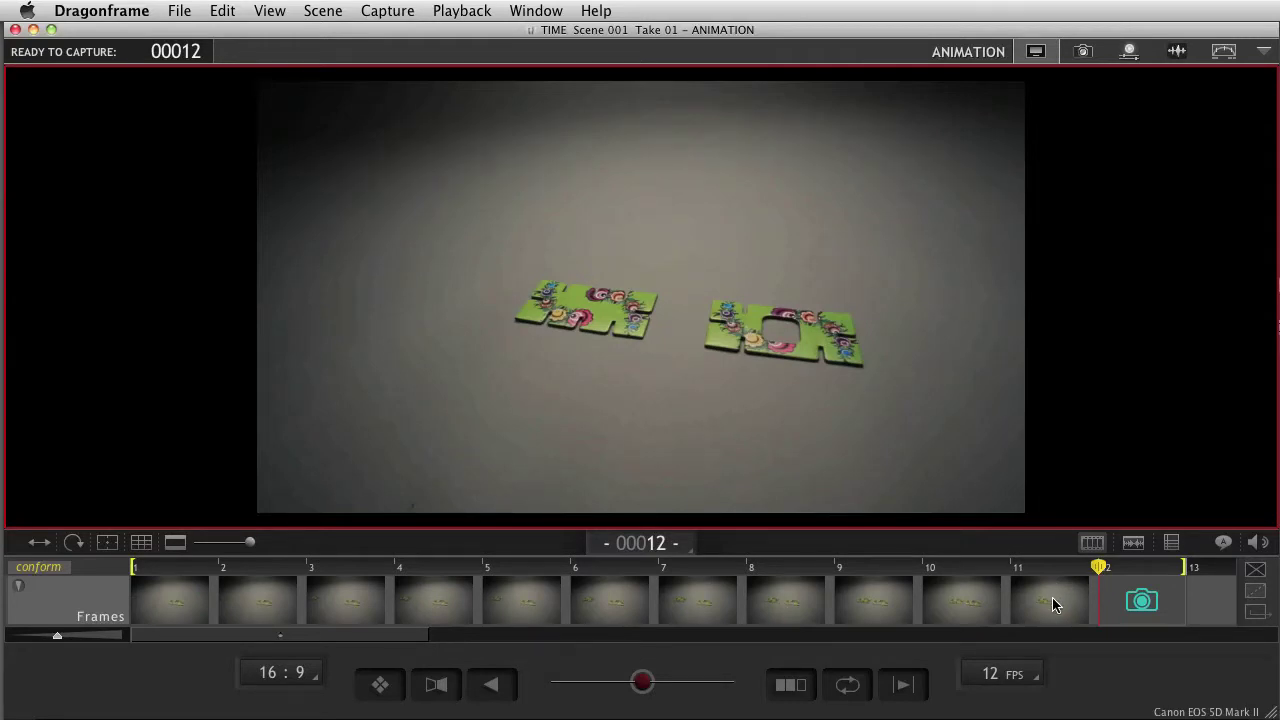
left_click(1052, 600)
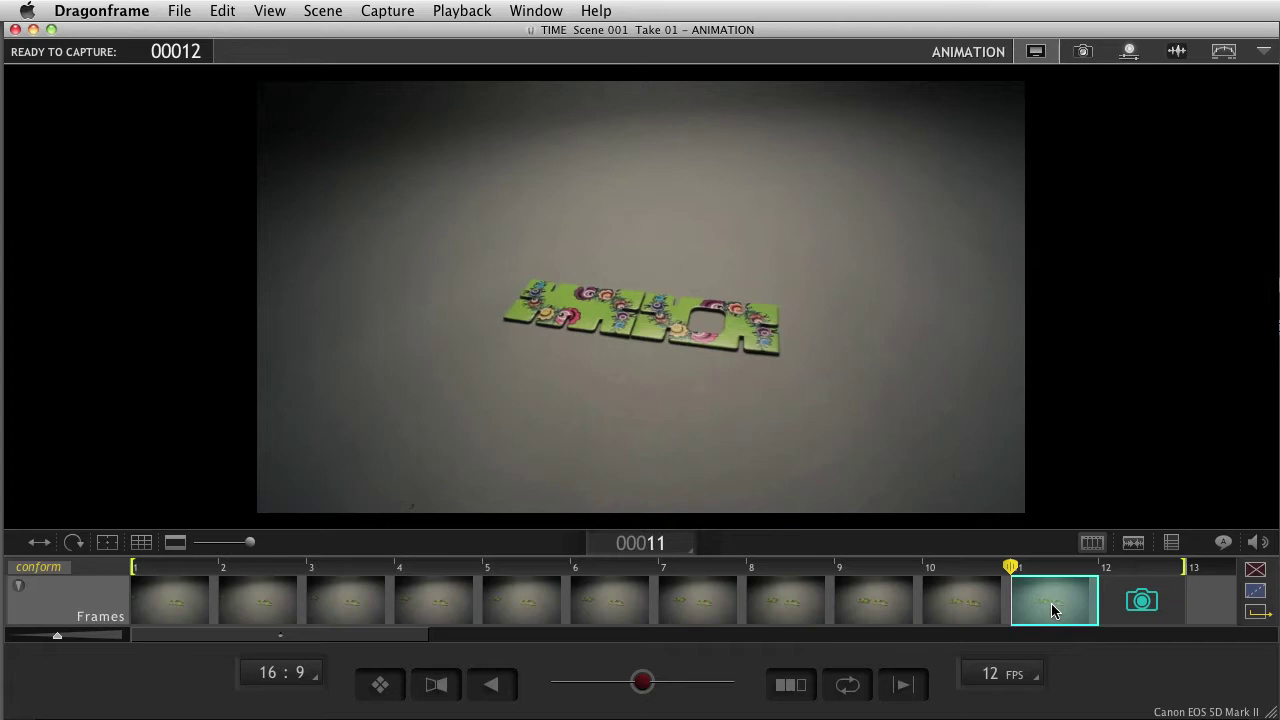
mouse_move(1052, 604)
left_mouse_down()
mouse_move(1052, 590)
mouse_move(921, 588)
mouse_move(1063, 594)
mouse_move(926, 594)
left_mouse_up()
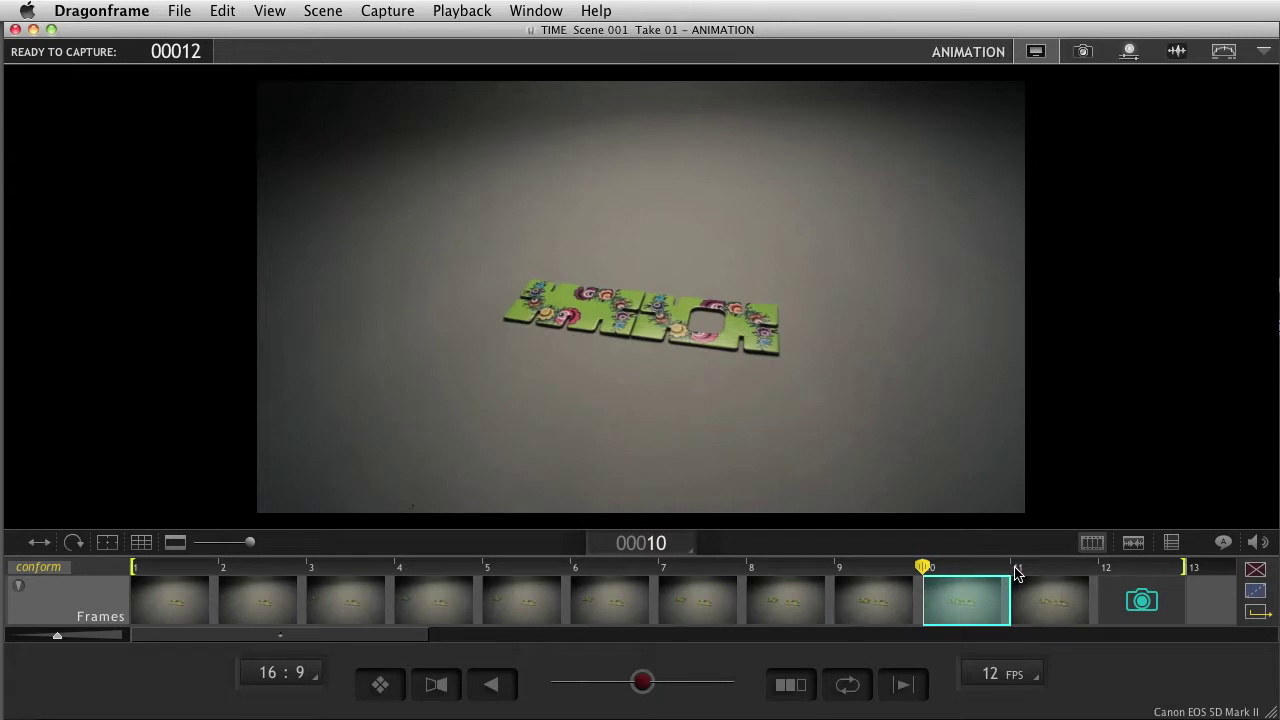
key("space")
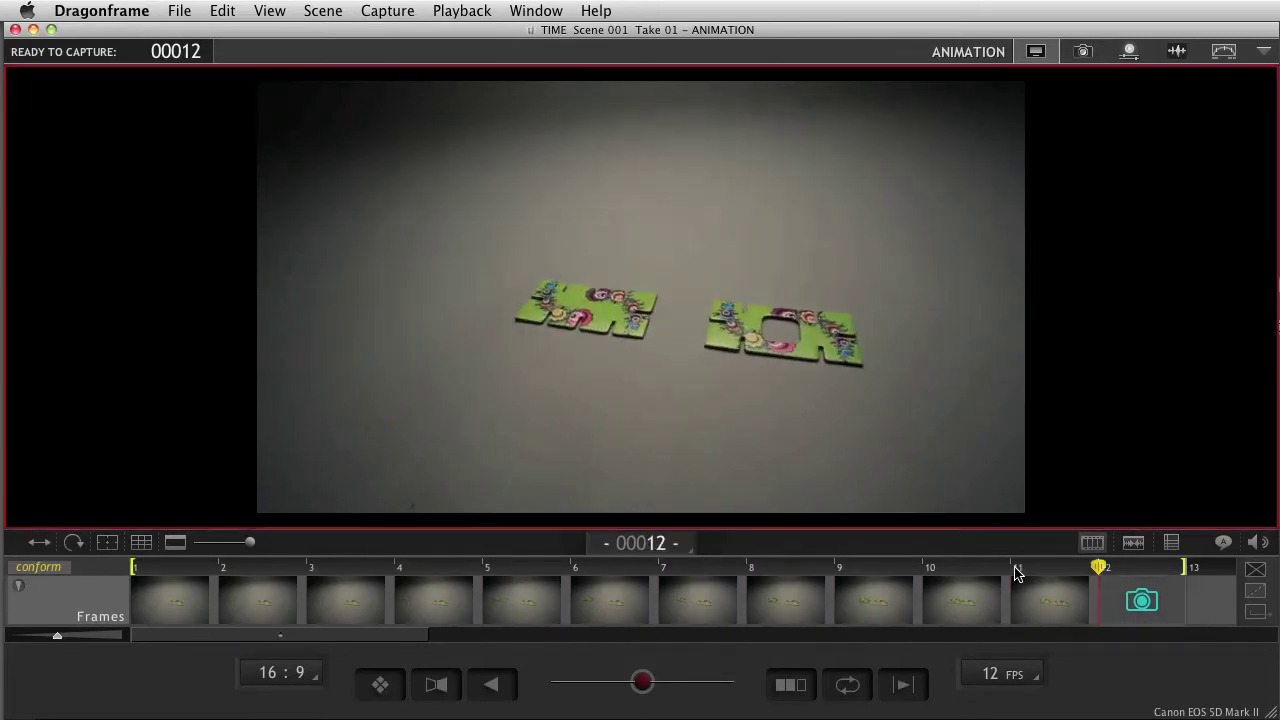
left_click(966, 612)
left_click(798, 615, "shift")
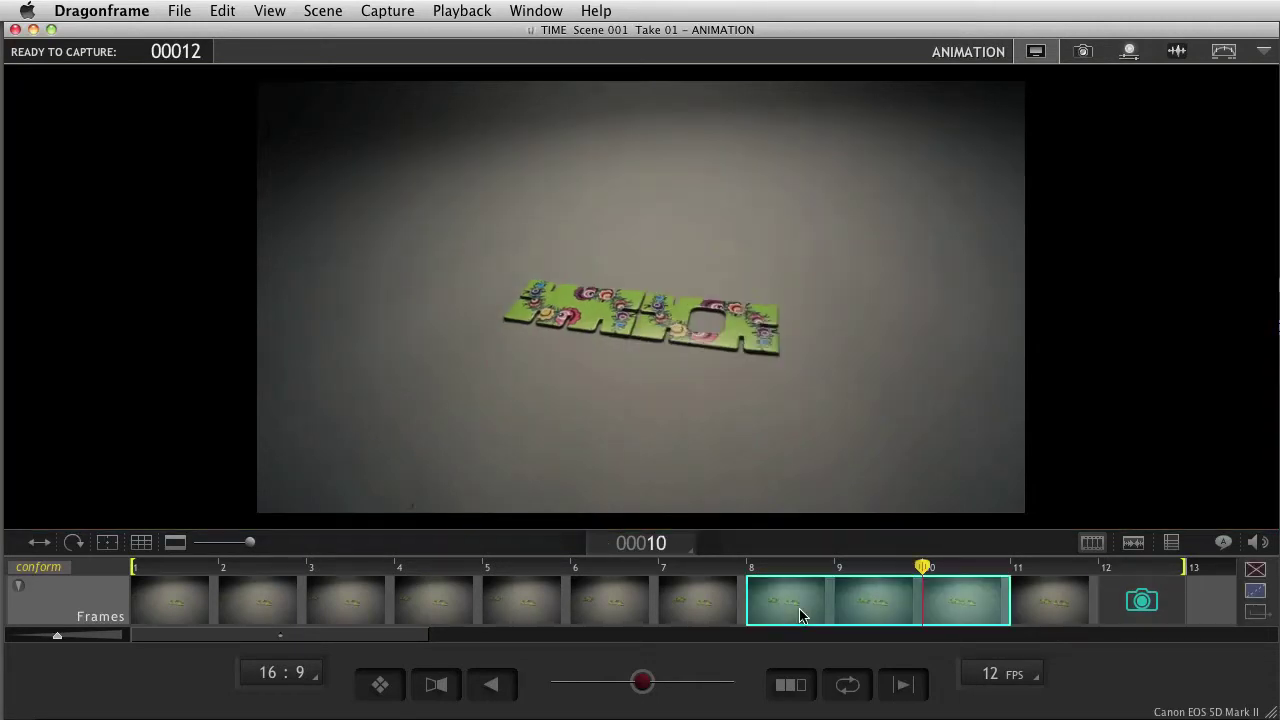
left_click(603, 608)
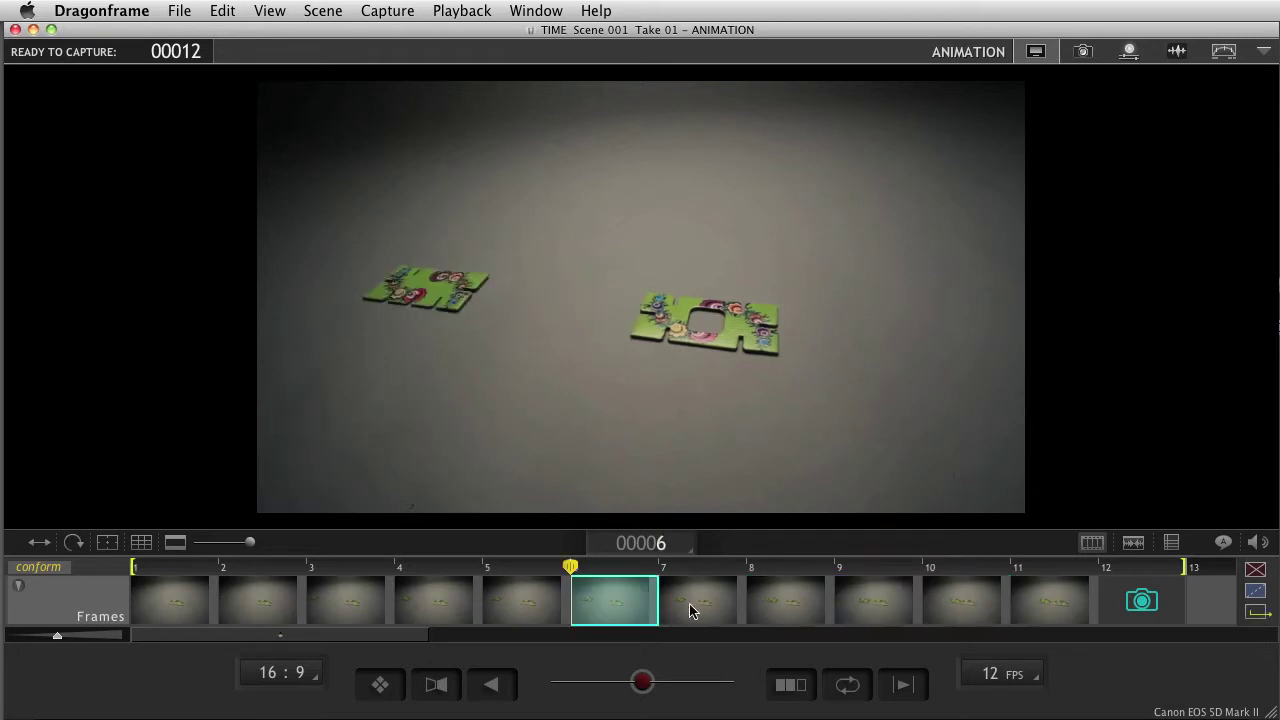
mouse_move(619, 600)
left_mouse_down()
mouse_move(620, 560)
mouse_move(619, 626)
mouse_move(608, 575)
mouse_move(606, 611)
left_mouse_up()
left_click(617, 608)
key("shift+End")
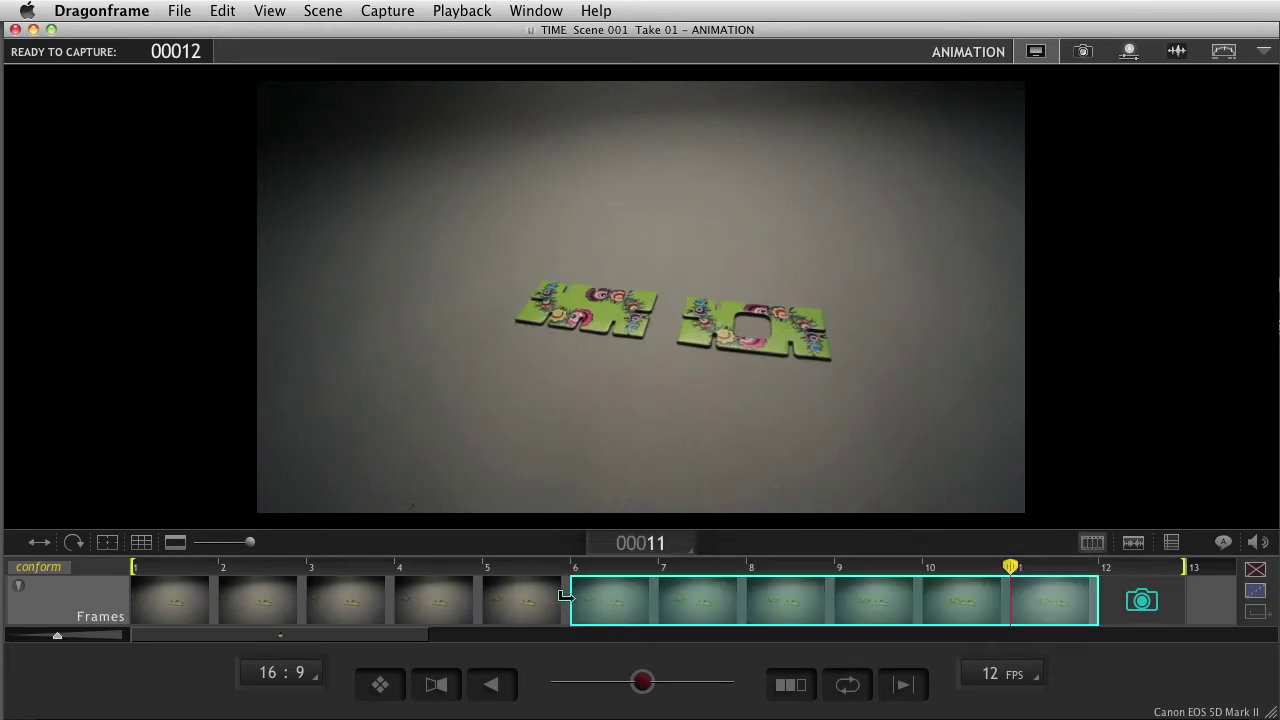
left_click(535, 607)
mouse_move(528, 604)
left_mouse_down()
mouse_move(486, 611)
mouse_move(529, 629)
left_mouse_up()
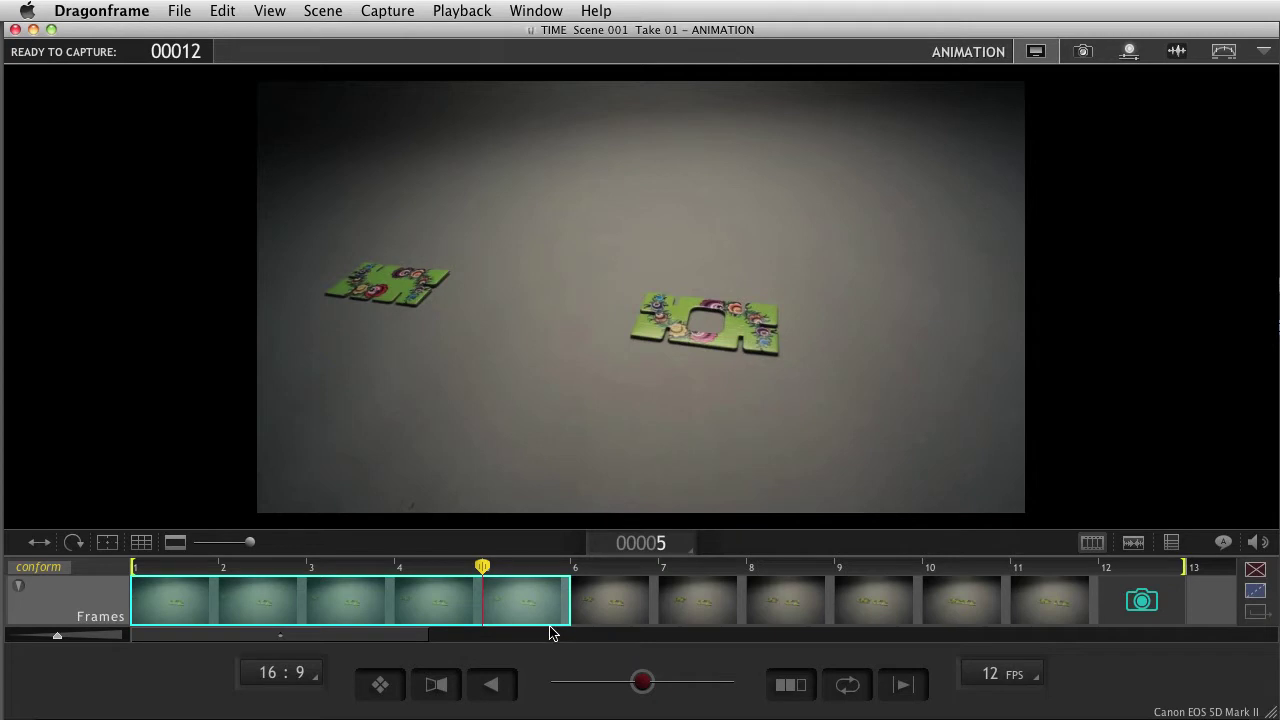
left_click(617, 613)
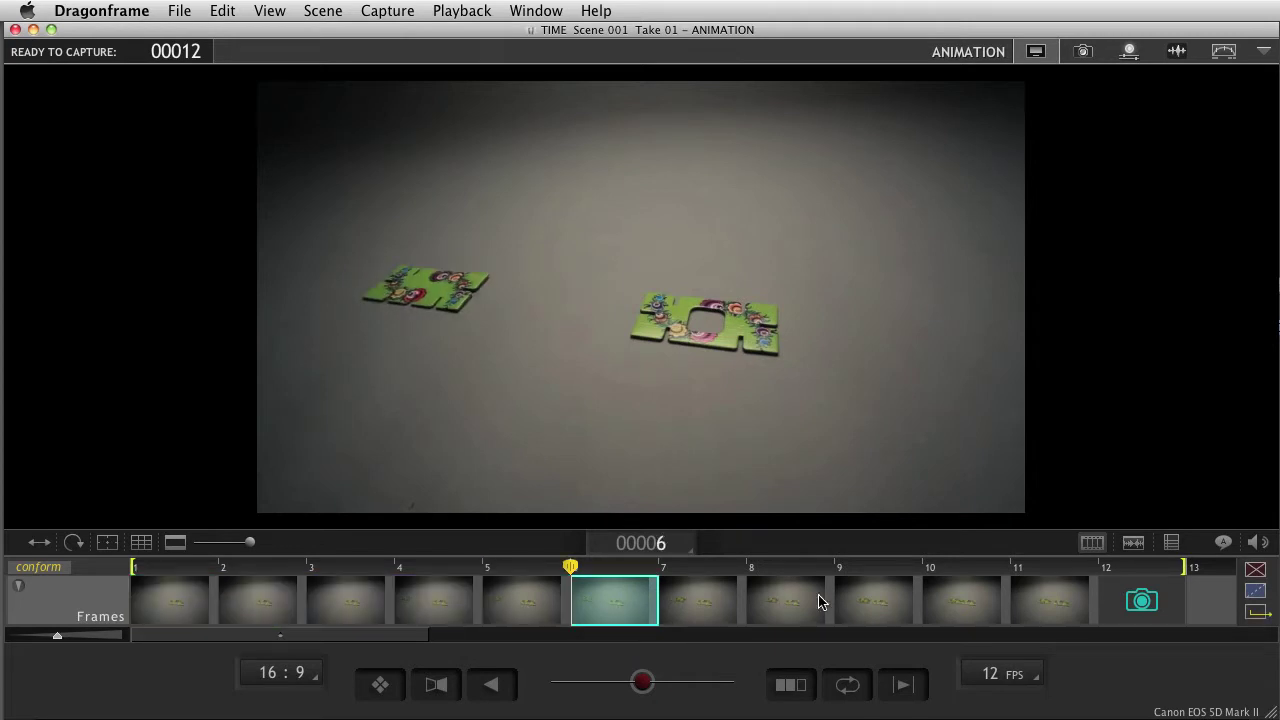
left_click(787, 610, "shift")
mouse_move(611, 608)
left_mouse_down()
mouse_move(623, 586)
mouse_move(809, 551)
mouse_move(931, 595)
left_mouse_up()
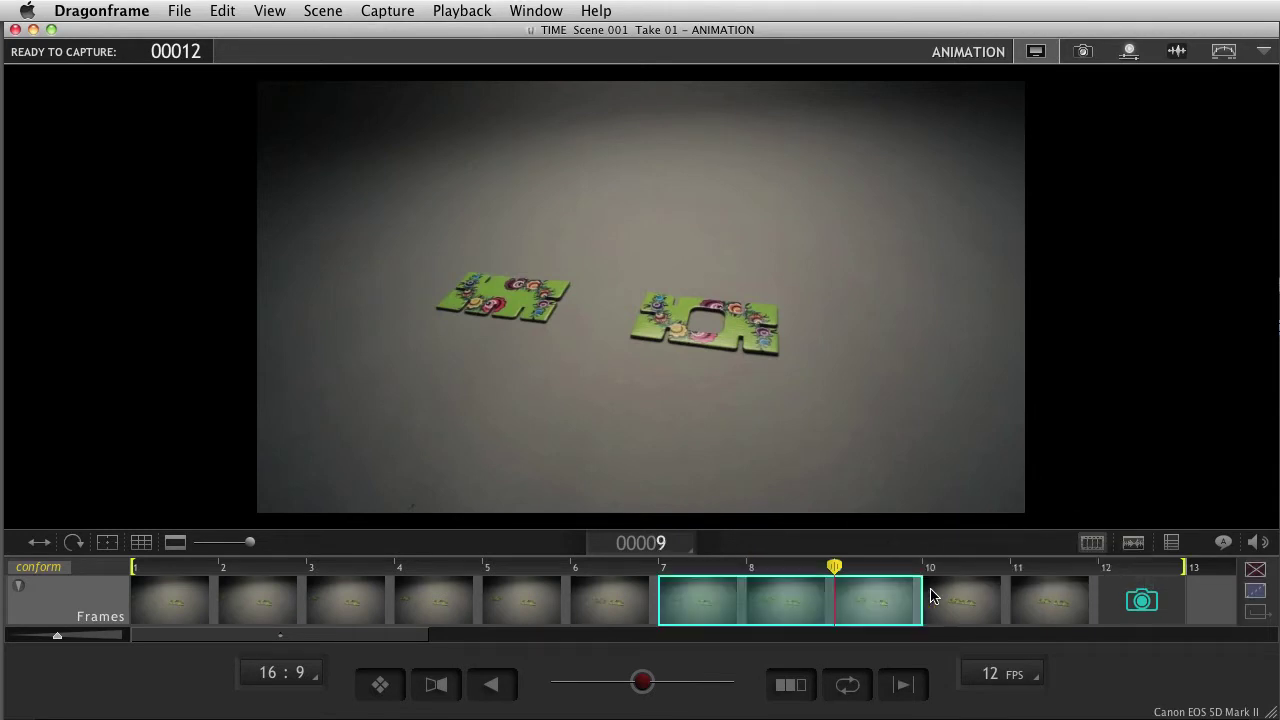
key("3")
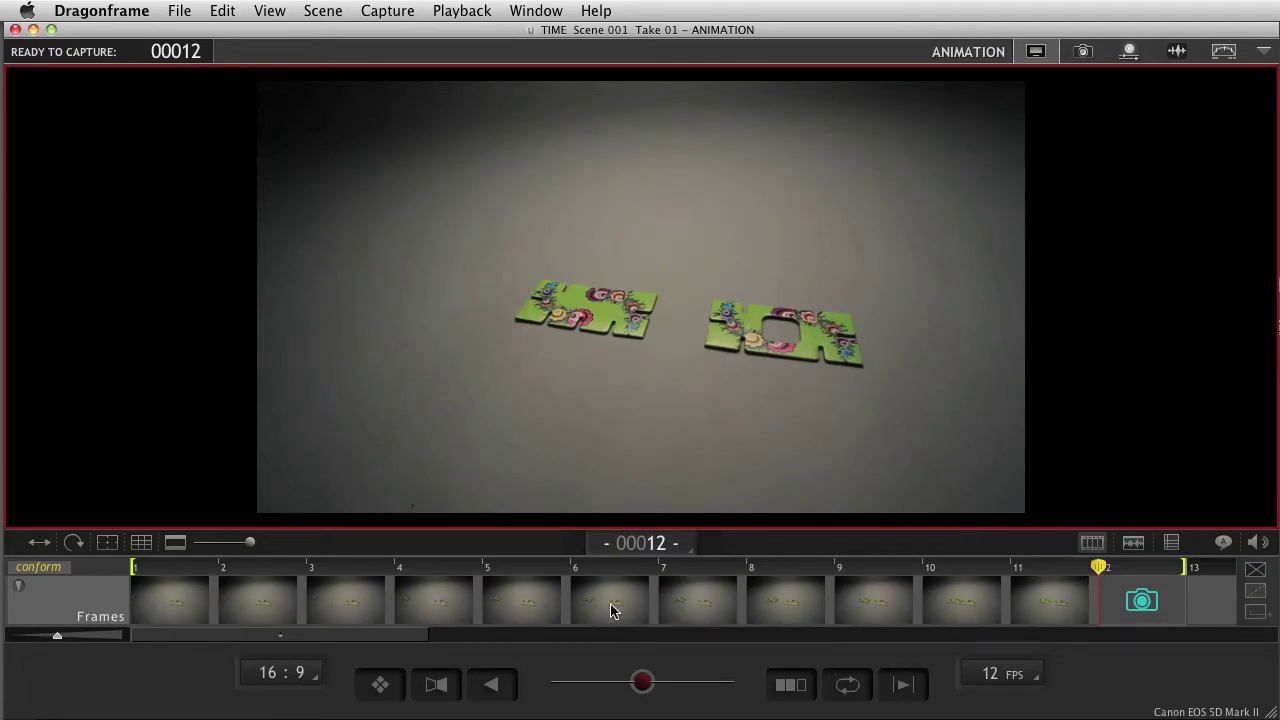
left_click(437, 607)
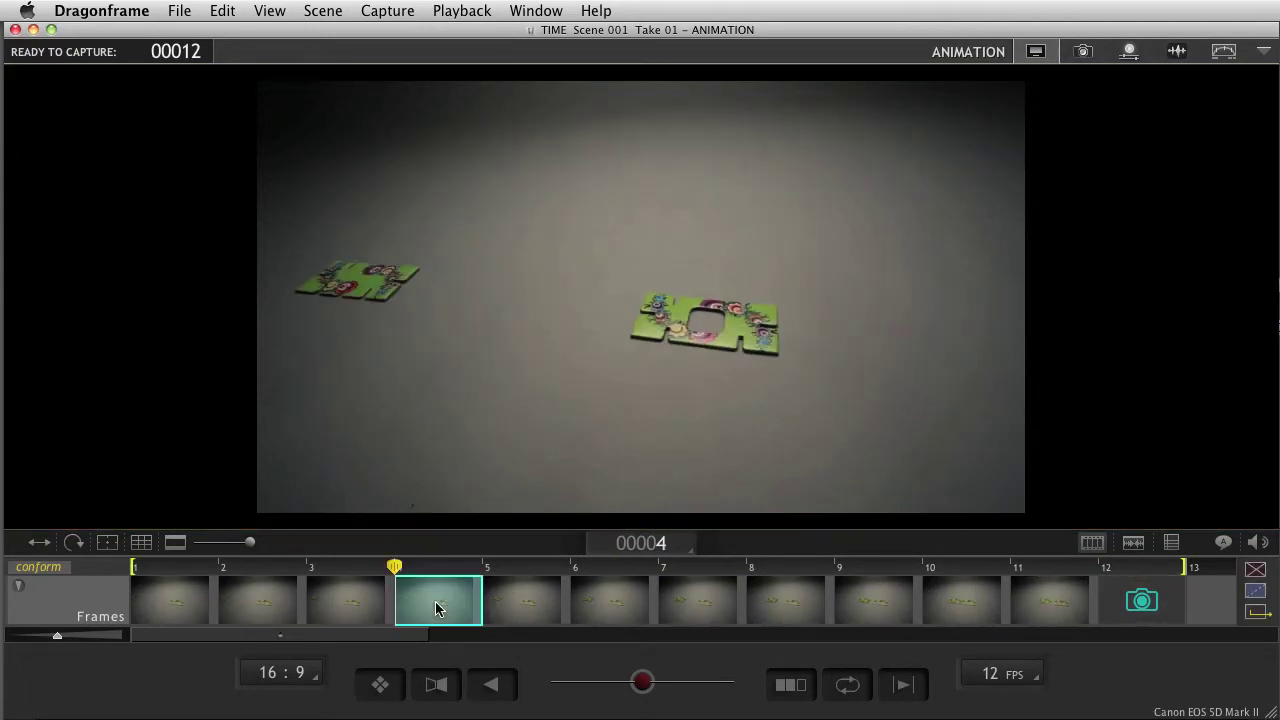
left_click(611, 603, "shift")
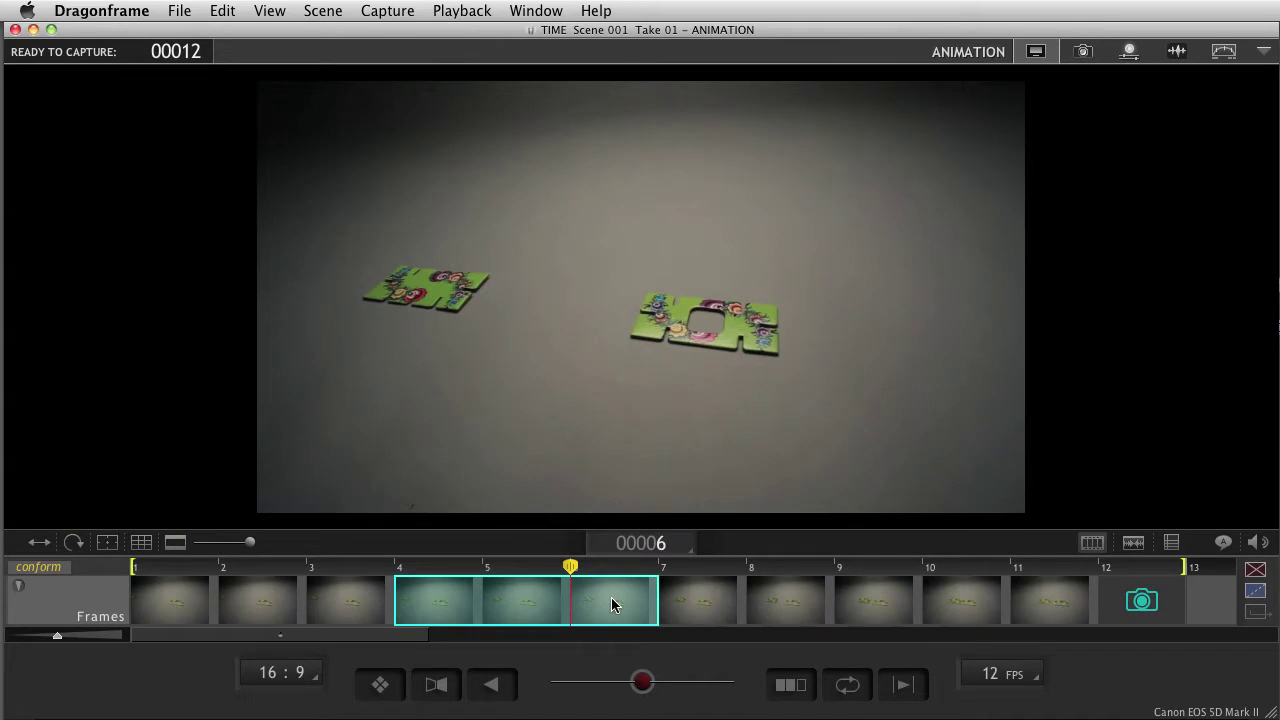
key("Right")
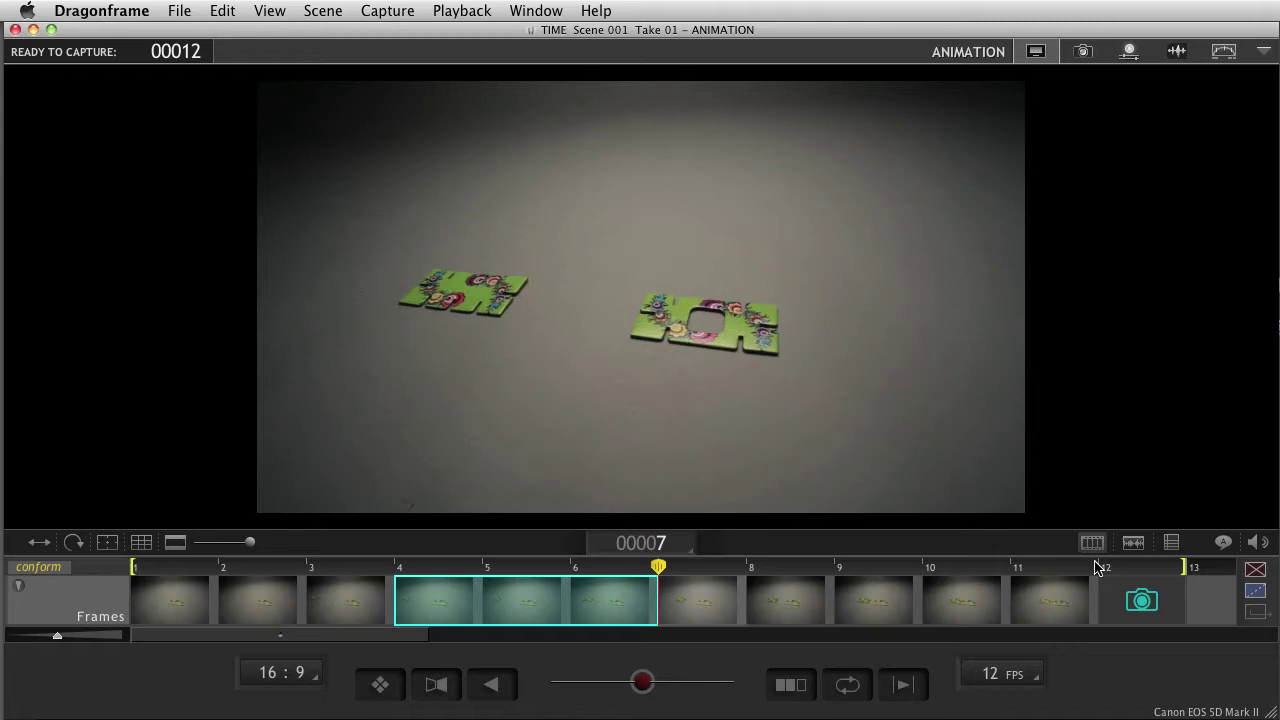
left_click_drag(1103, 563, 1085, 590)
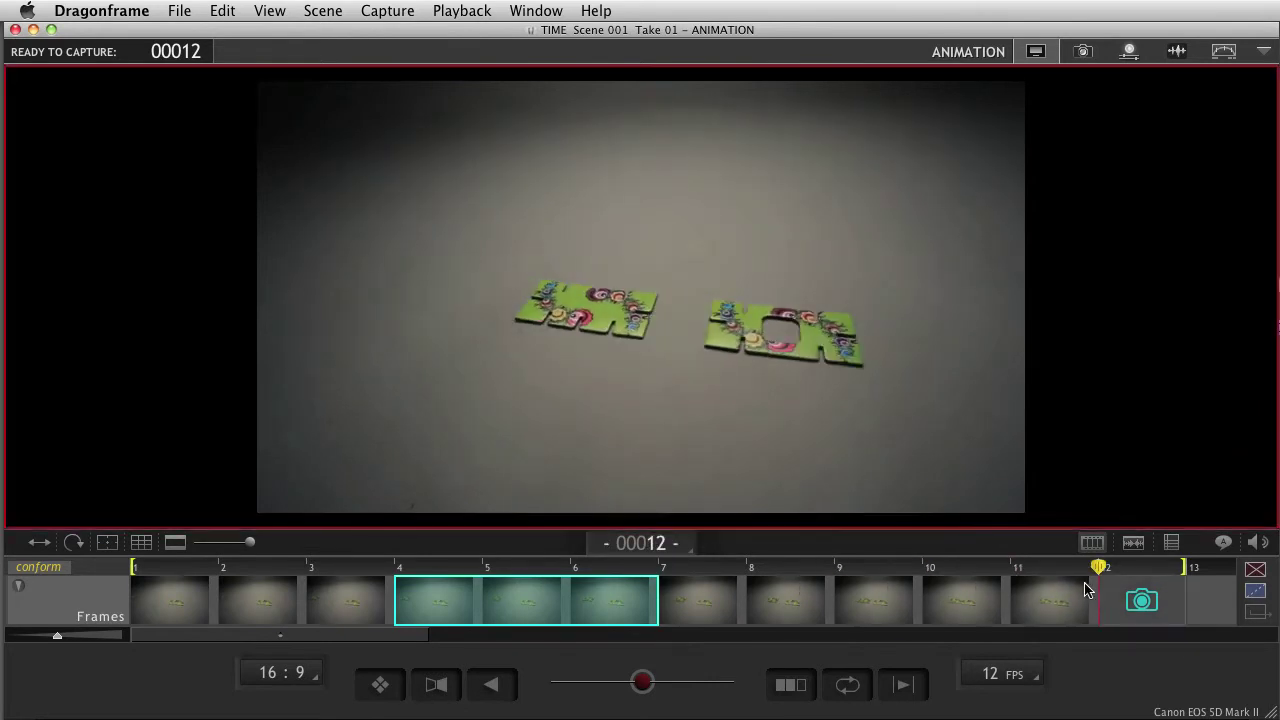
key("super+v")
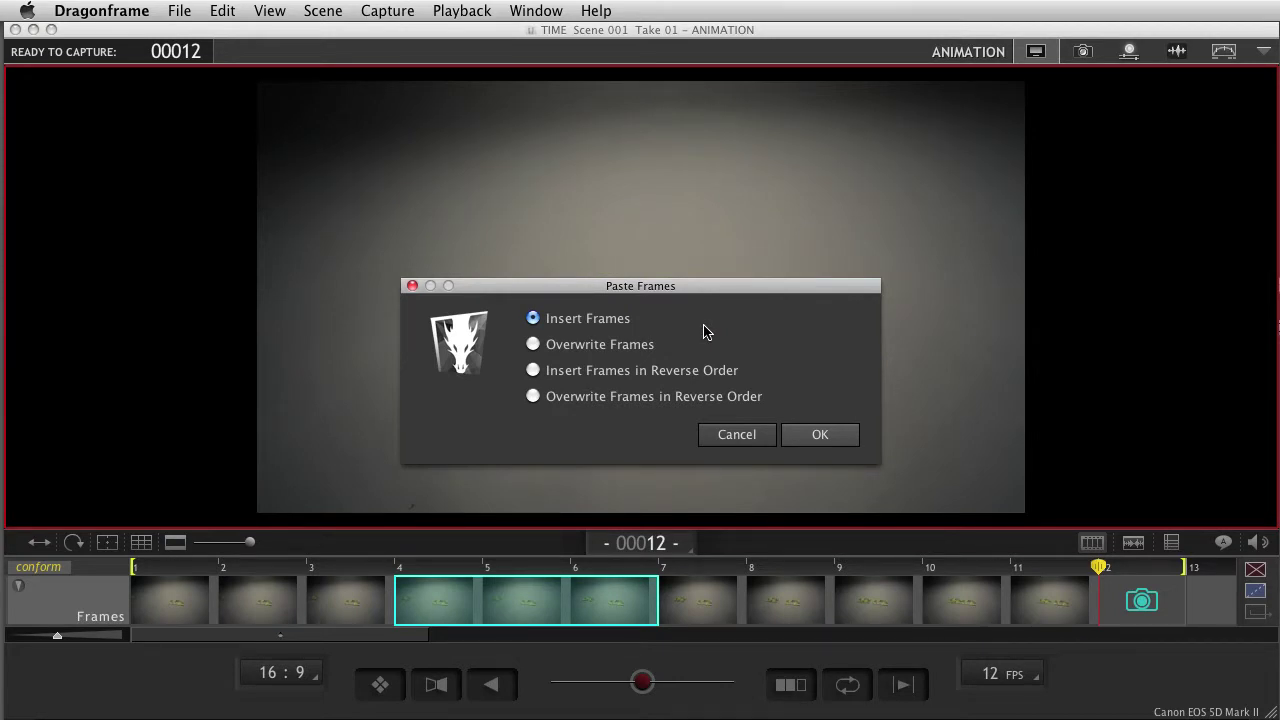
left_click(737, 441)
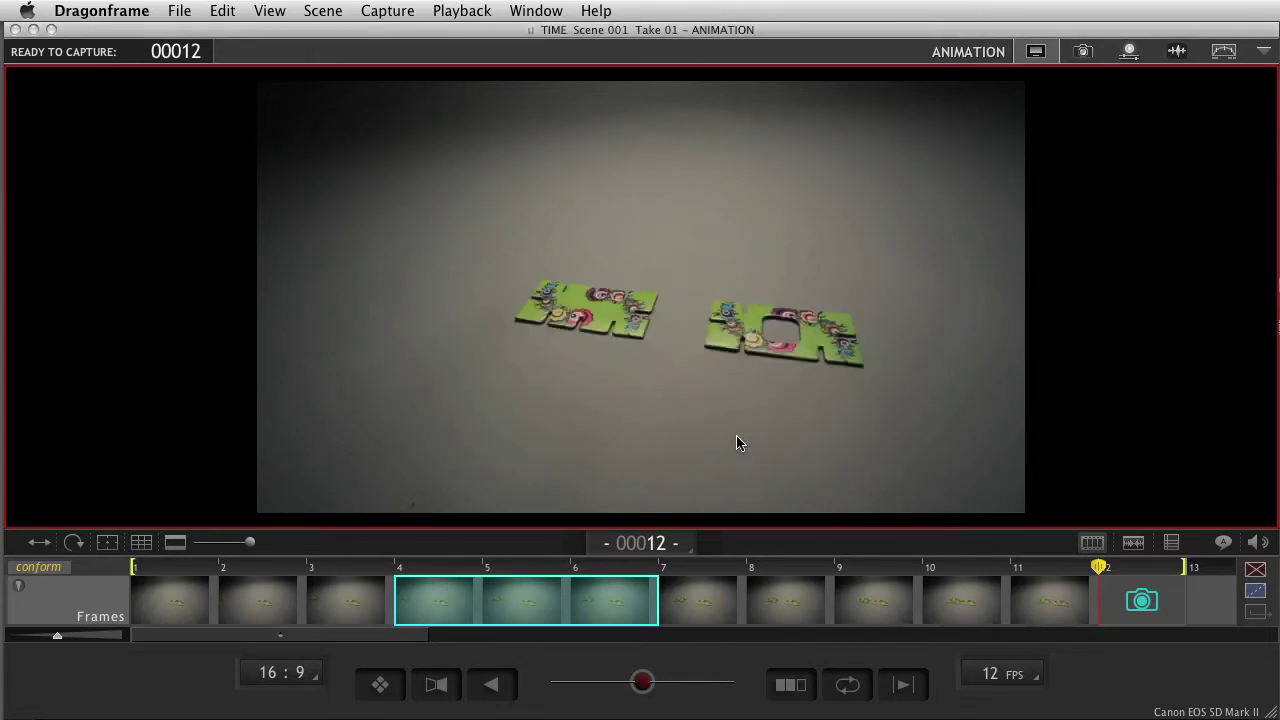
- Move the live capture point to frame 5, play back the take, and capture a new frame there
left_click(1101, 570)
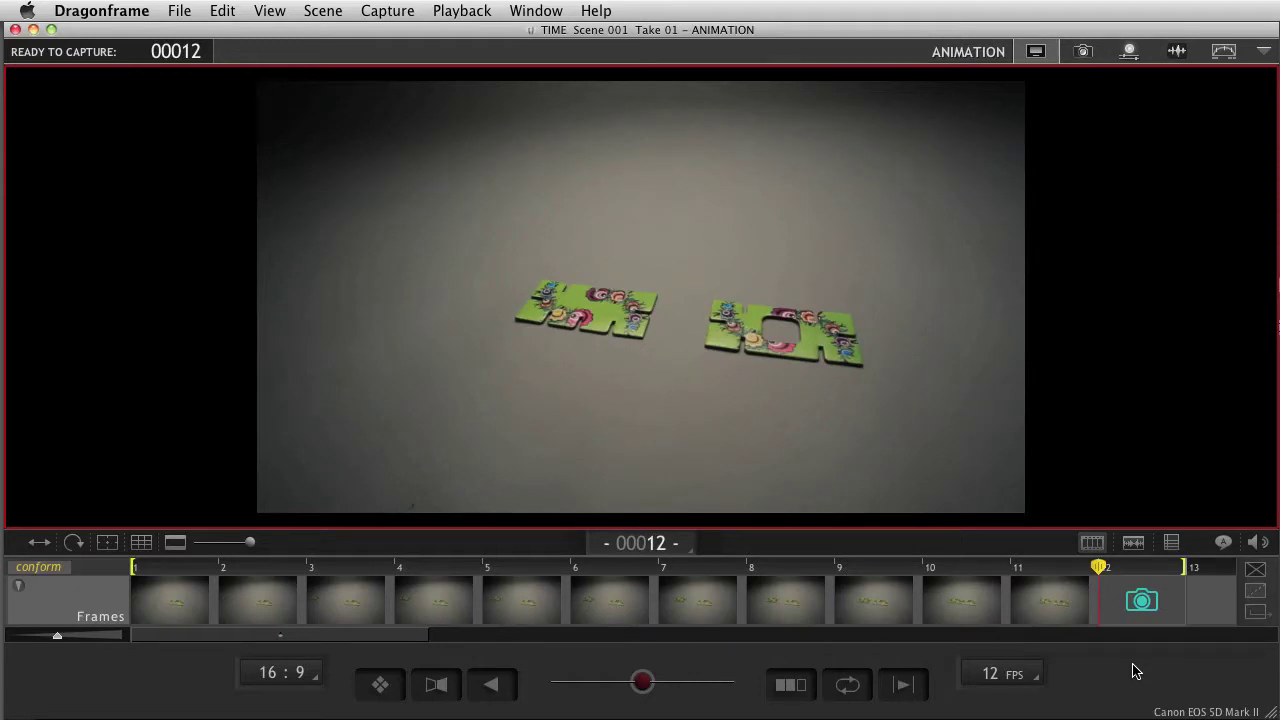
mouse_move(1141, 604)
left_mouse_down()
mouse_move(976, 576)
mouse_move(620, 605)
mouse_move(420, 605)
mouse_move(780, 605)
mouse_move(489, 603)
left_mouse_up()
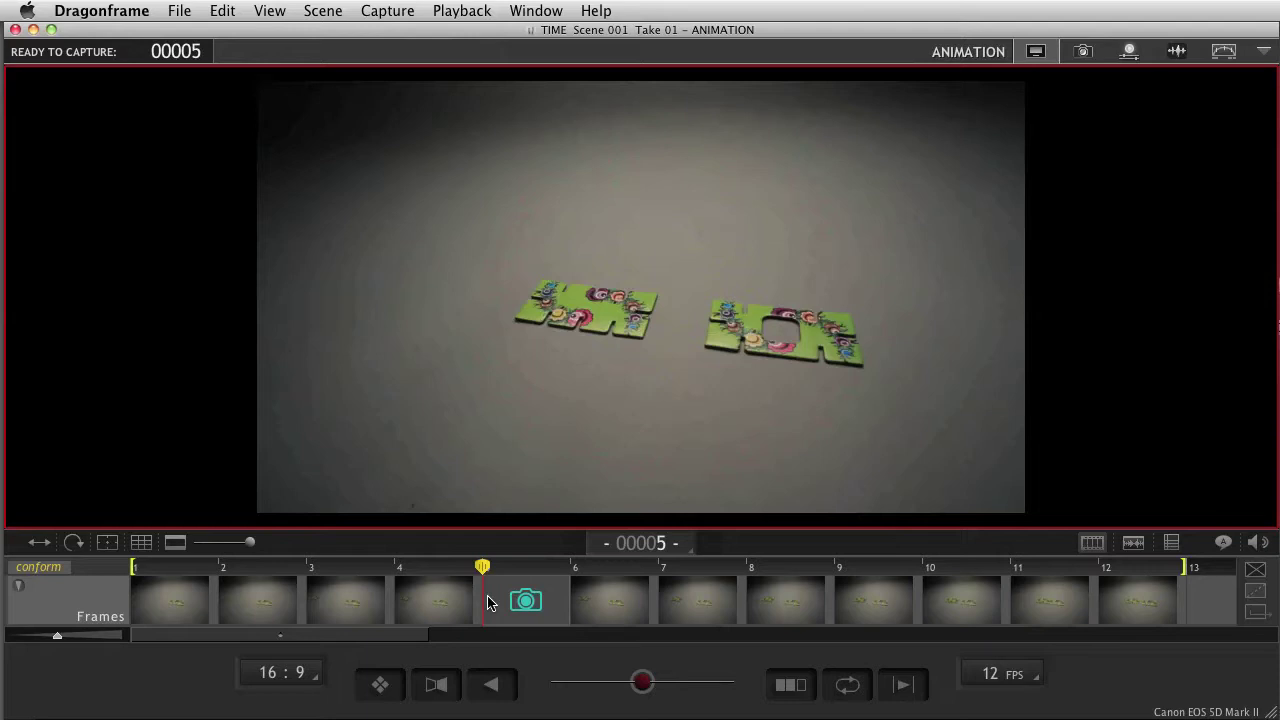
key("0")
key("Return")
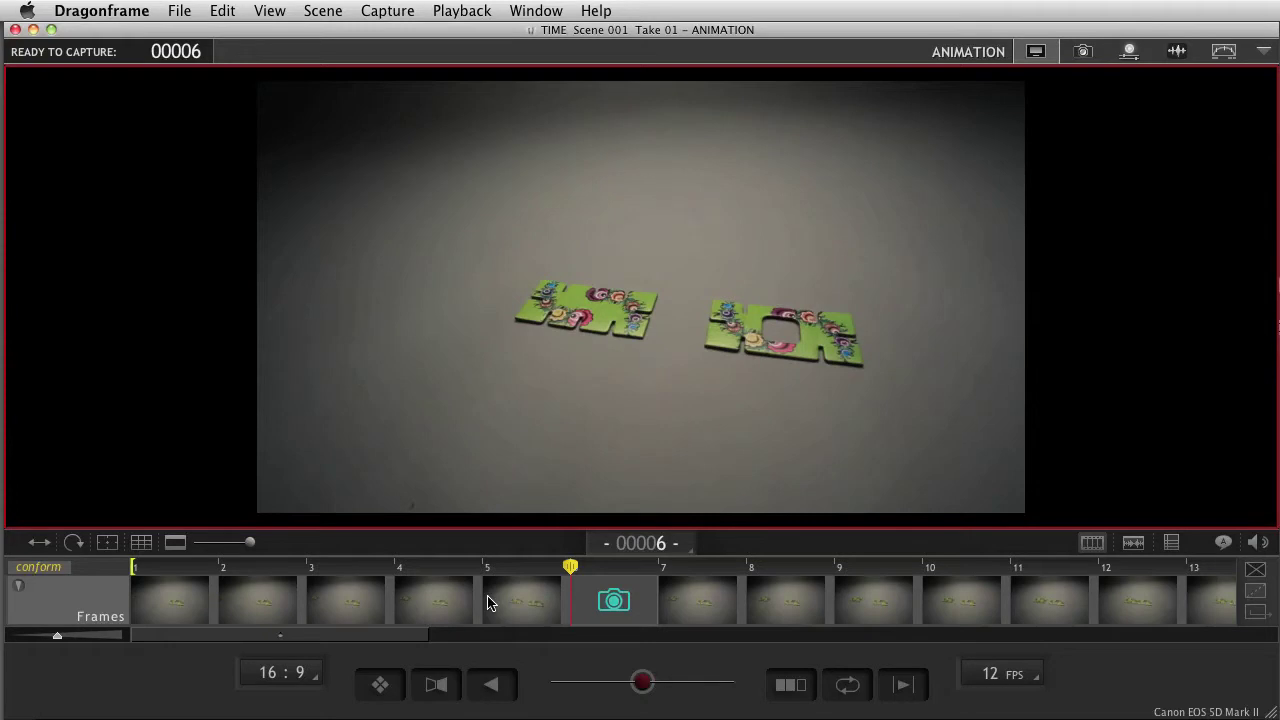
- Return the capture point to the end of the take and delete frame 6
right_click(622, 607)
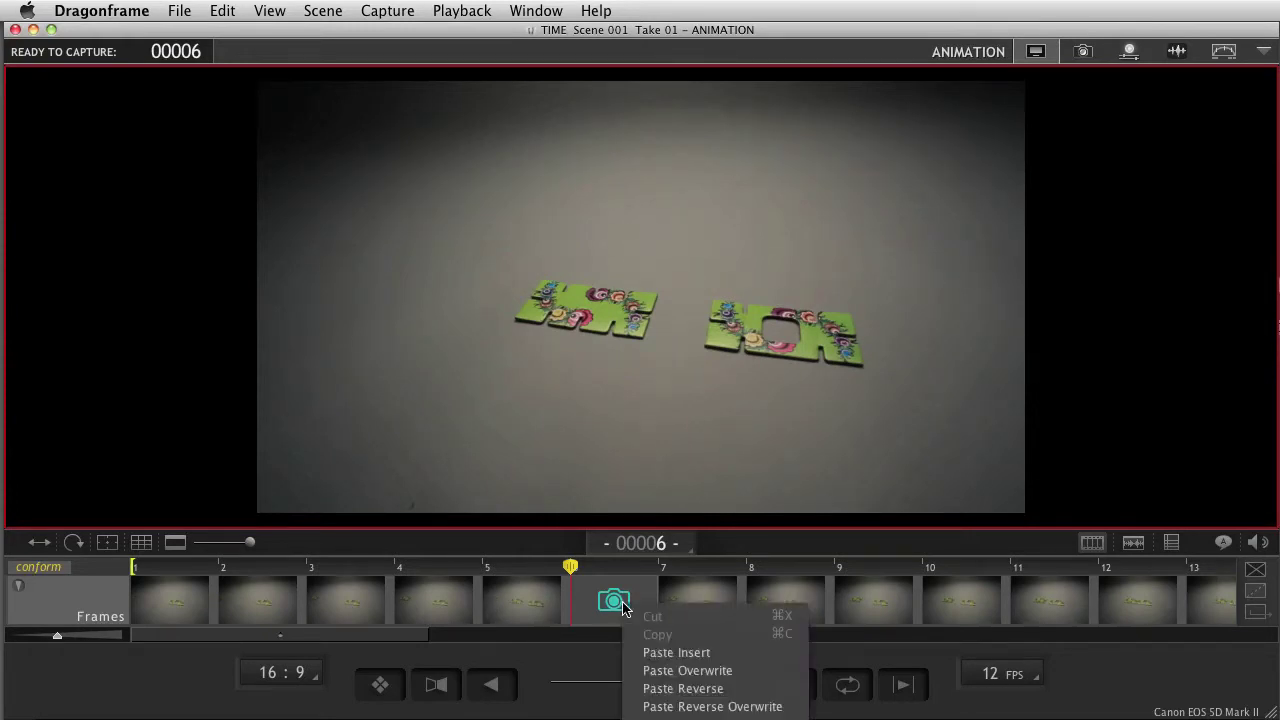
left_click(676, 652)
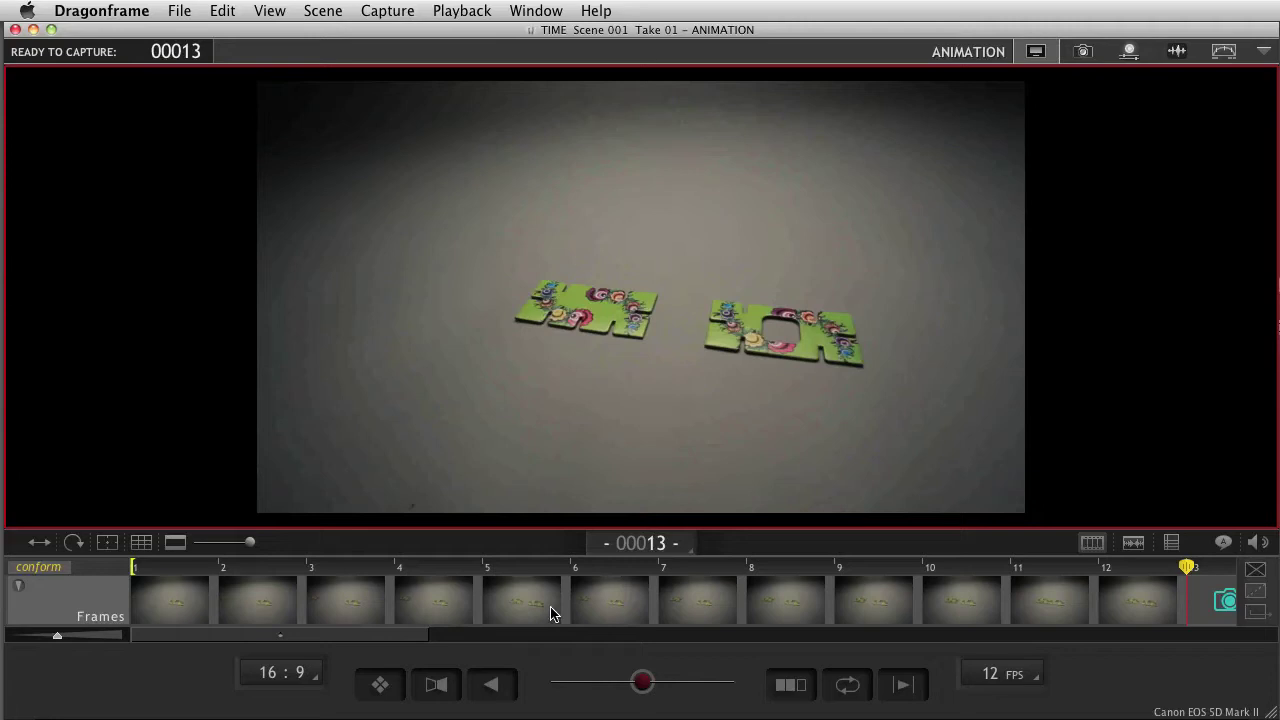
left_click(606, 614)
key("Delete")
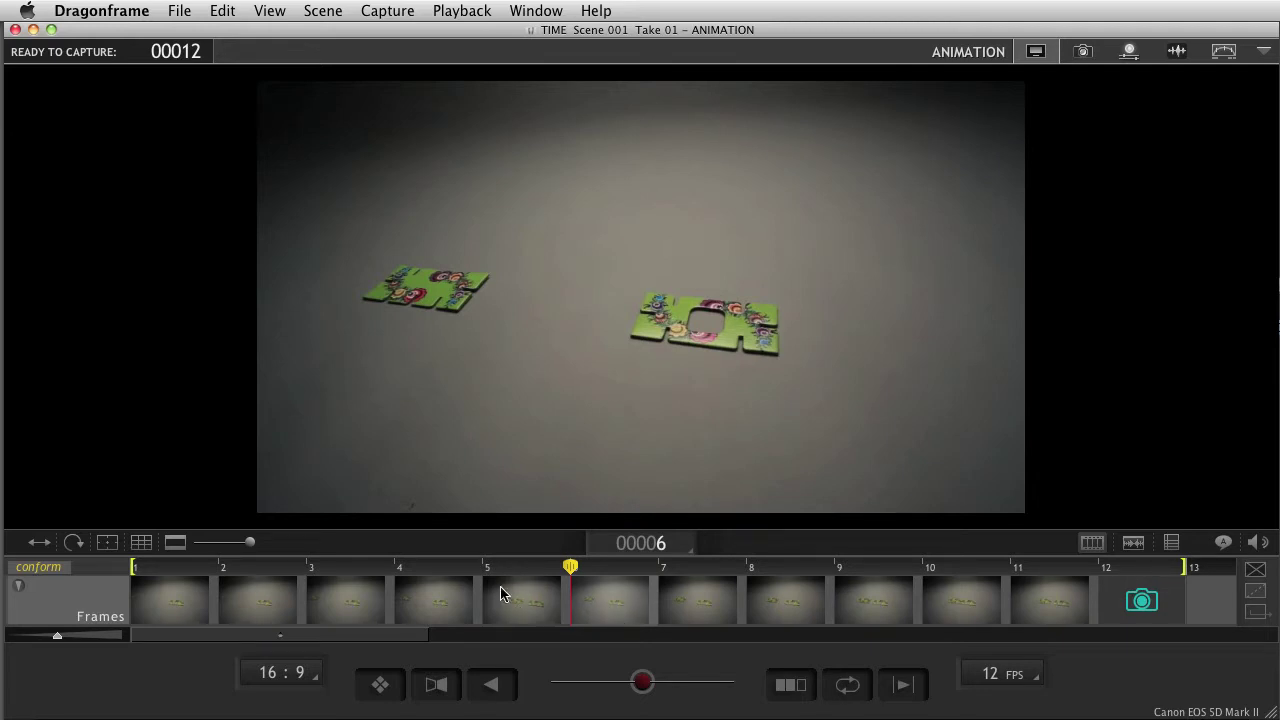
- Set frame 5 as the reshoot point and capture a replacement frame
left_click(1142, 598)
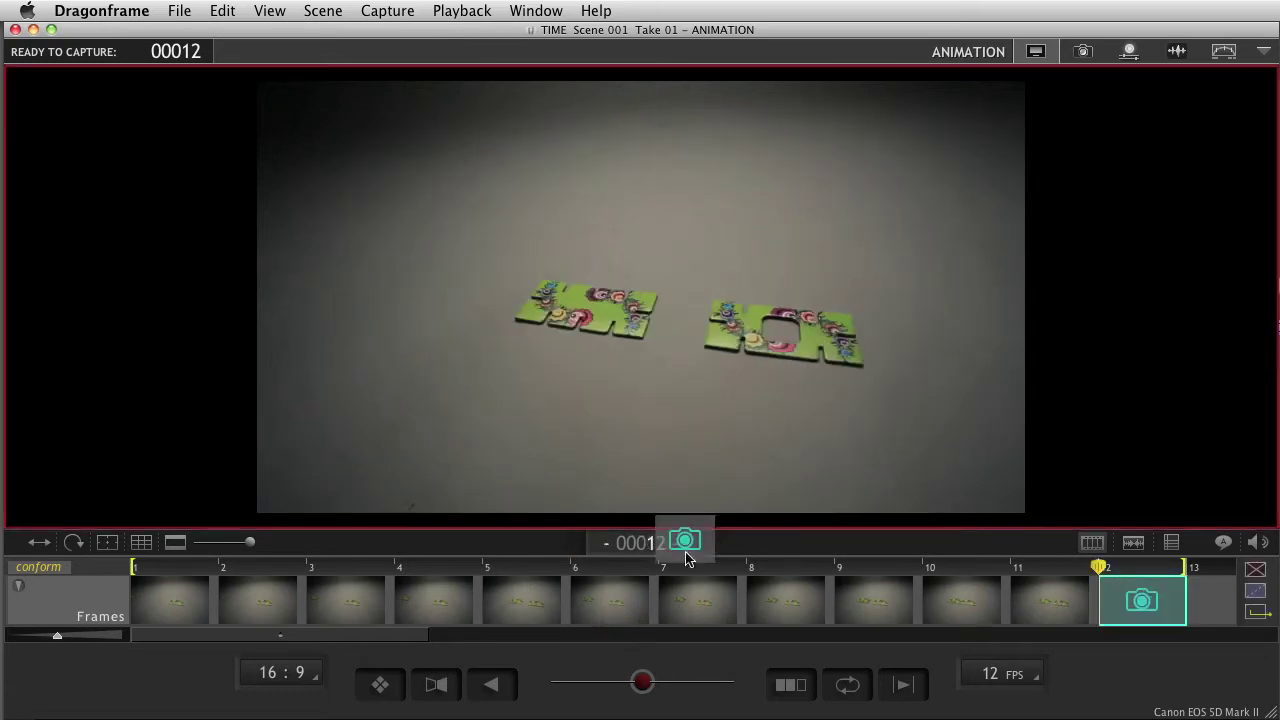
left_click_drag(686, 558, 528, 604)
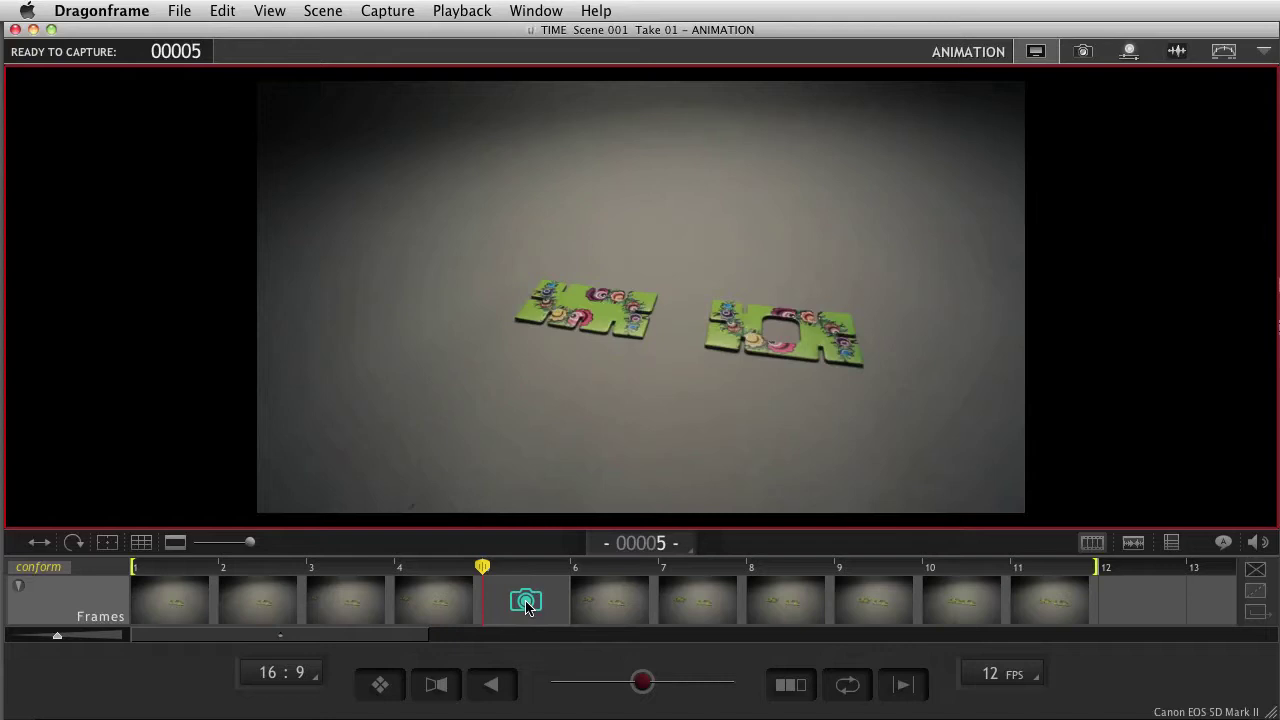
key("Return")
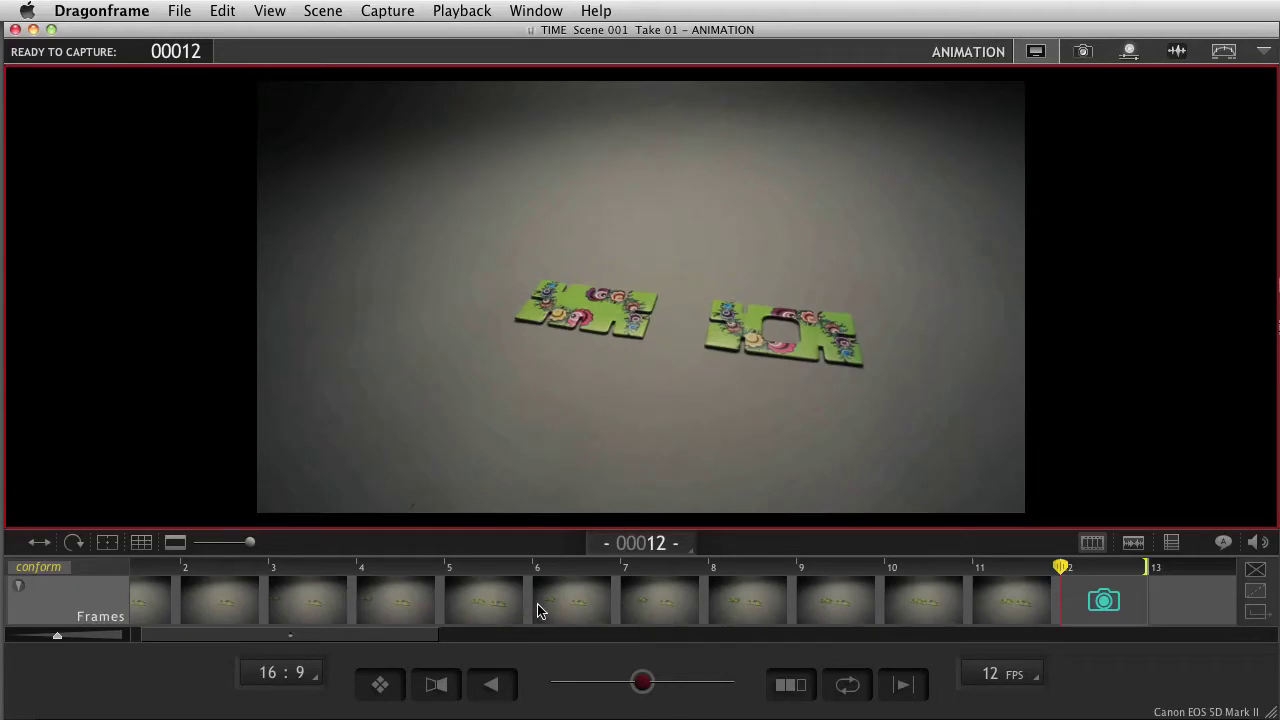
- Show the Delete Bin from the Edit menu
left_click(278, 14)
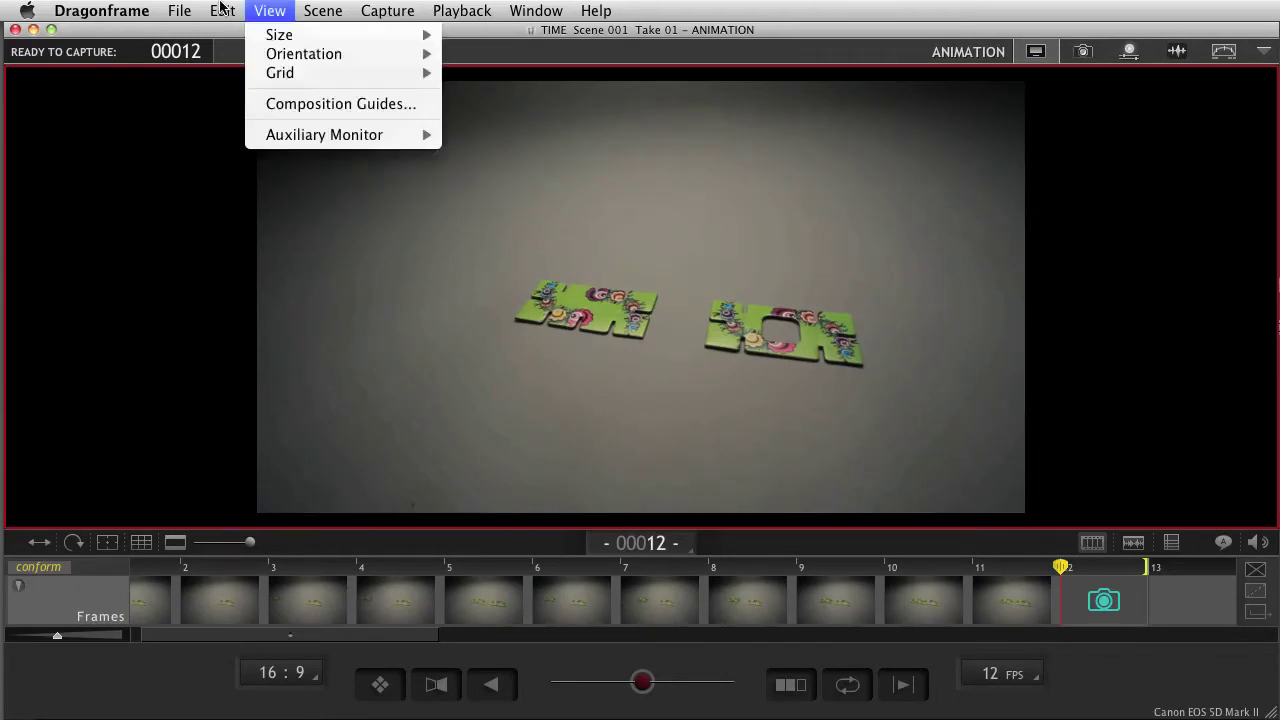
mouse_move(222, 12)
left_click(255, 487)
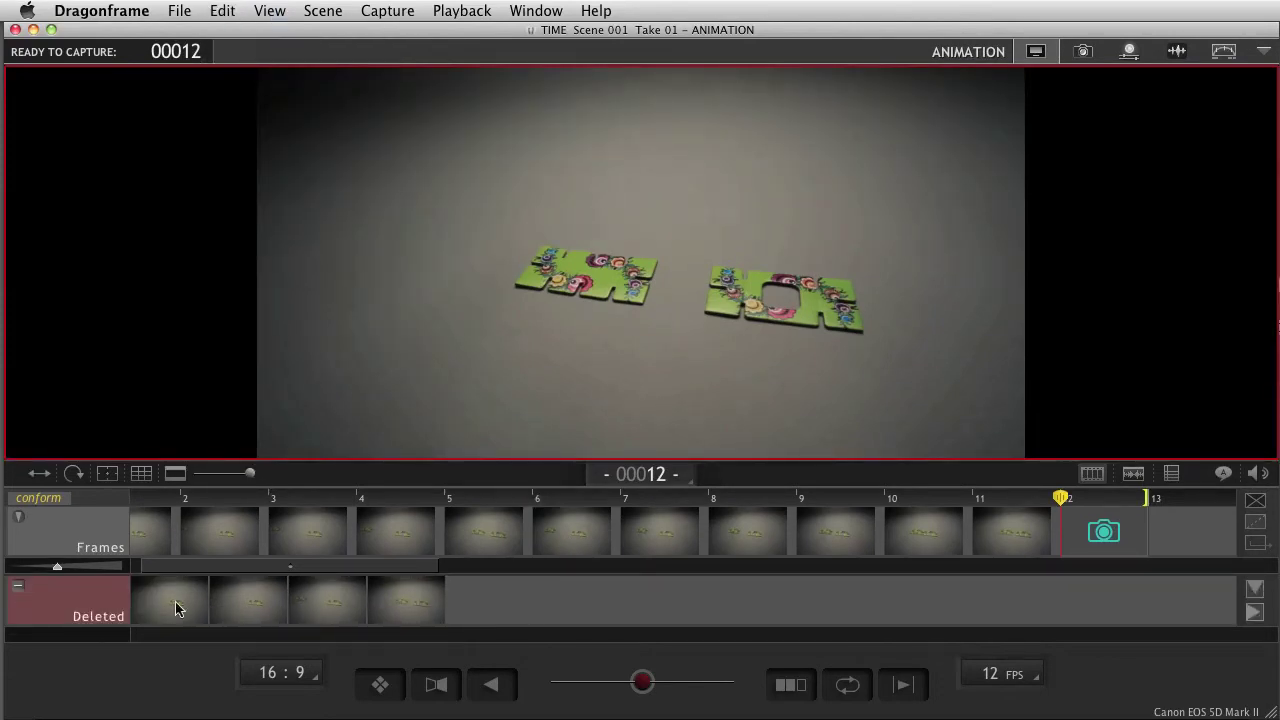
- Restore a deleted frame into the take near frame 5 and play it back
left_click(651, 530)
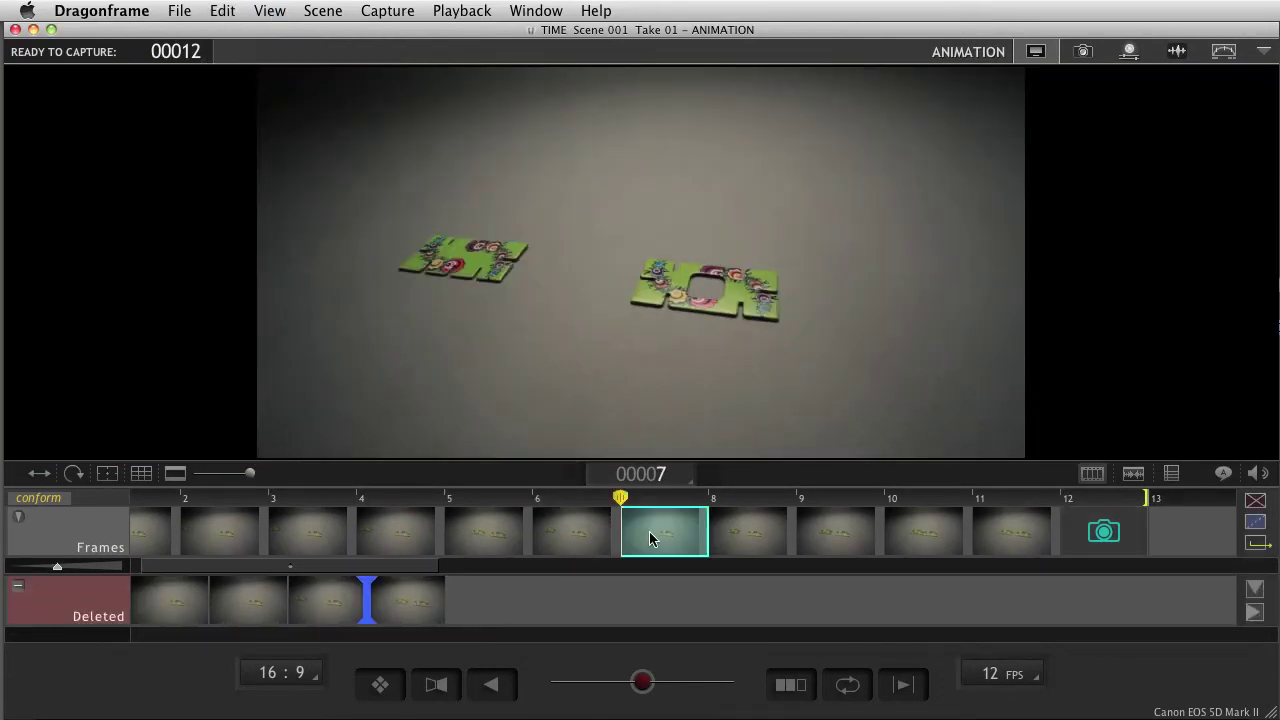
left_click(400, 538)
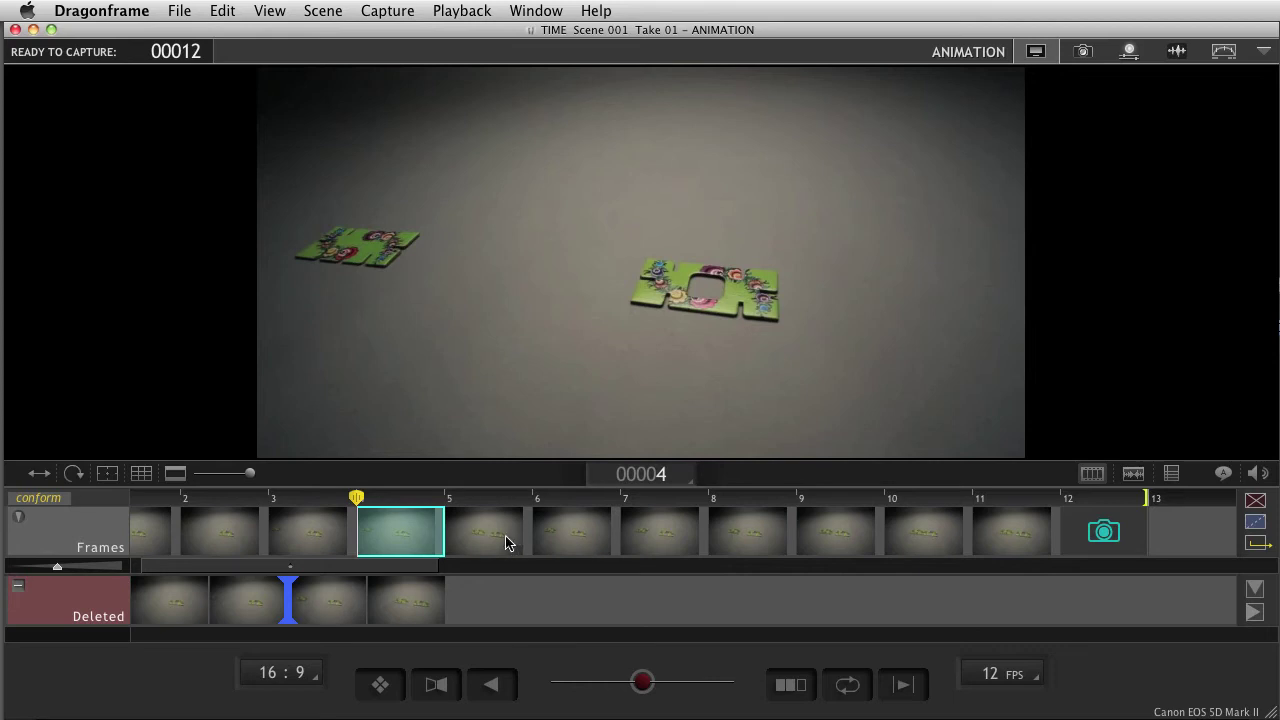
mouse_move(320, 610)
left_mouse_down()
mouse_move(500, 523)
mouse_move(497, 538)
left_mouse_up()
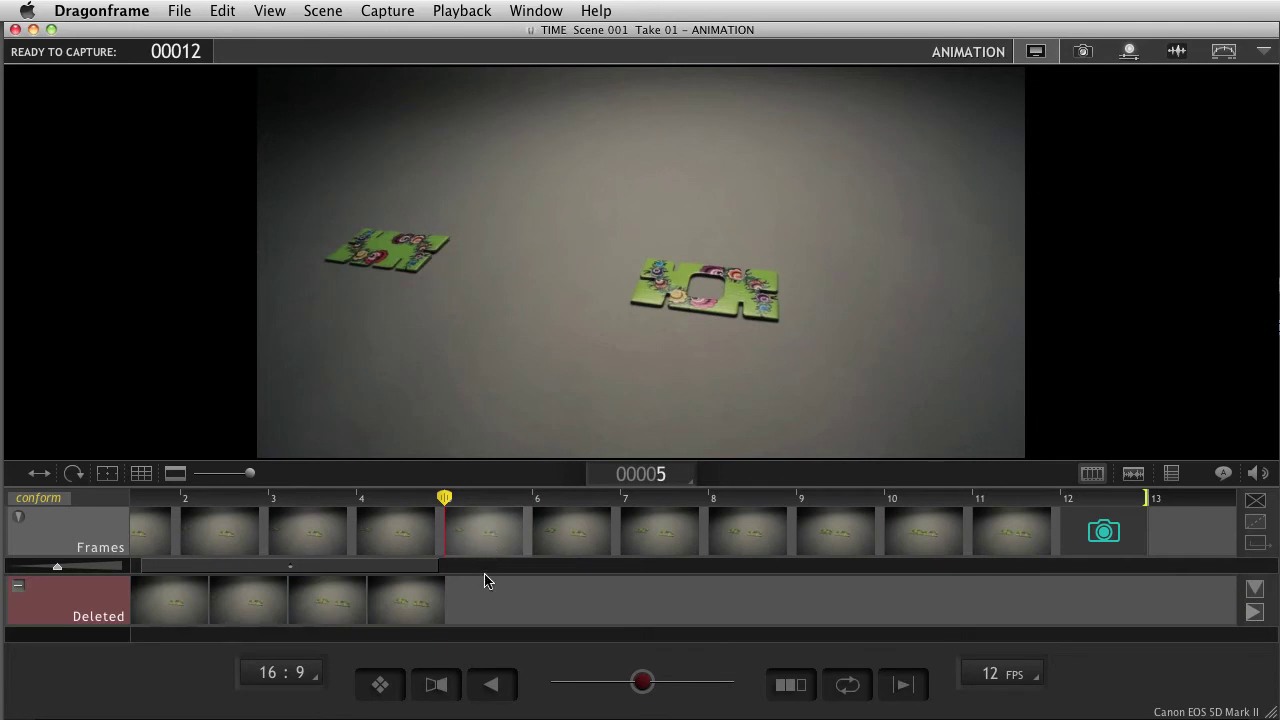
key("0")
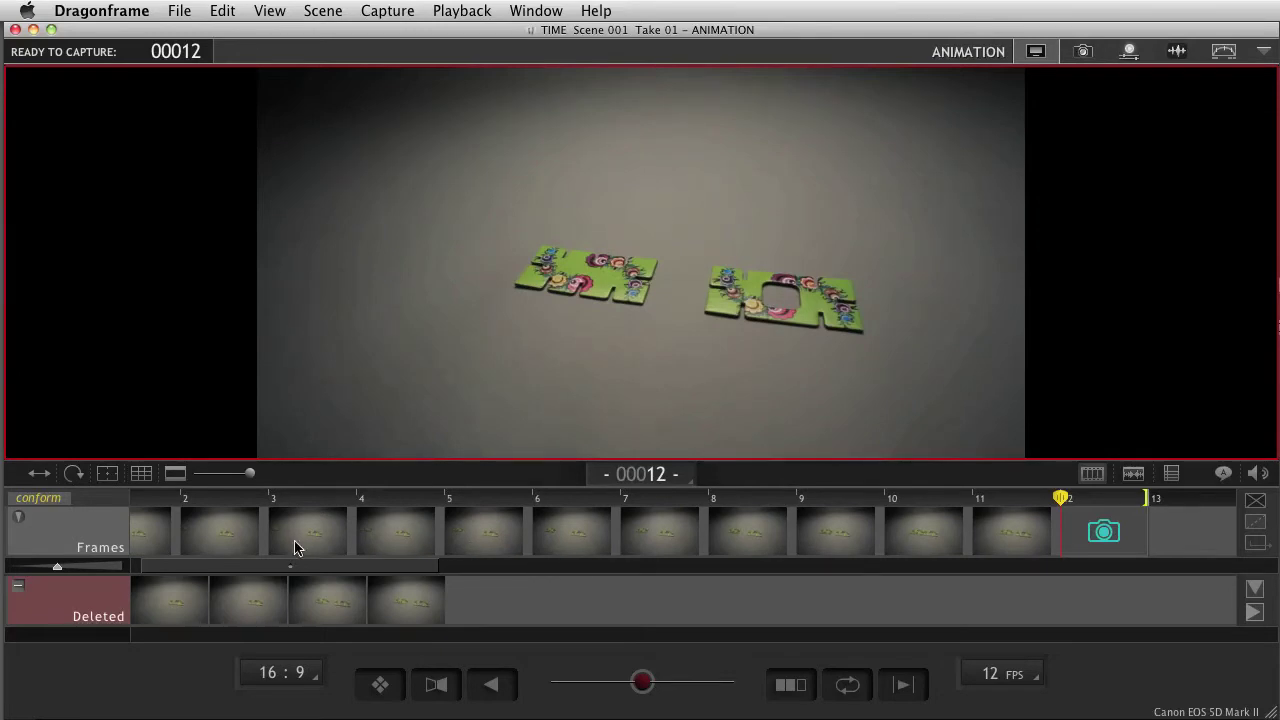
- Hide the Deleted track and mark frames 4 through 6 for reshooting
left_click(17, 589)
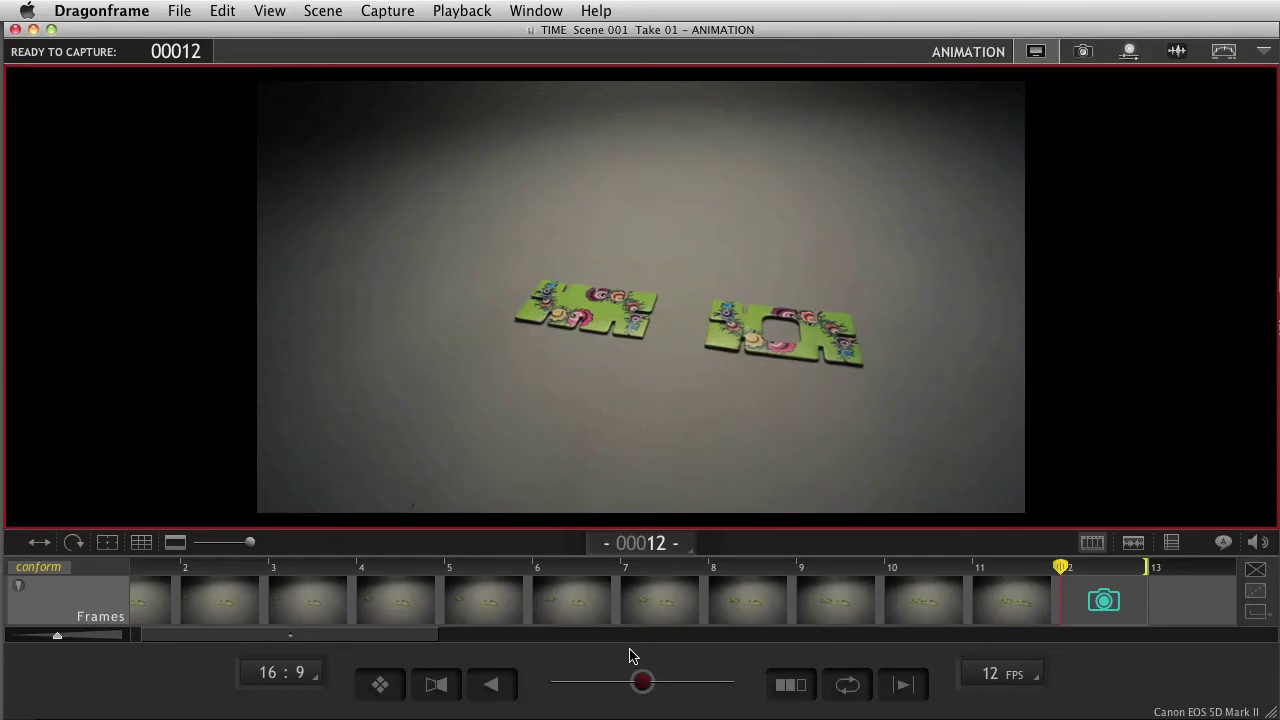
left_click(393, 603)
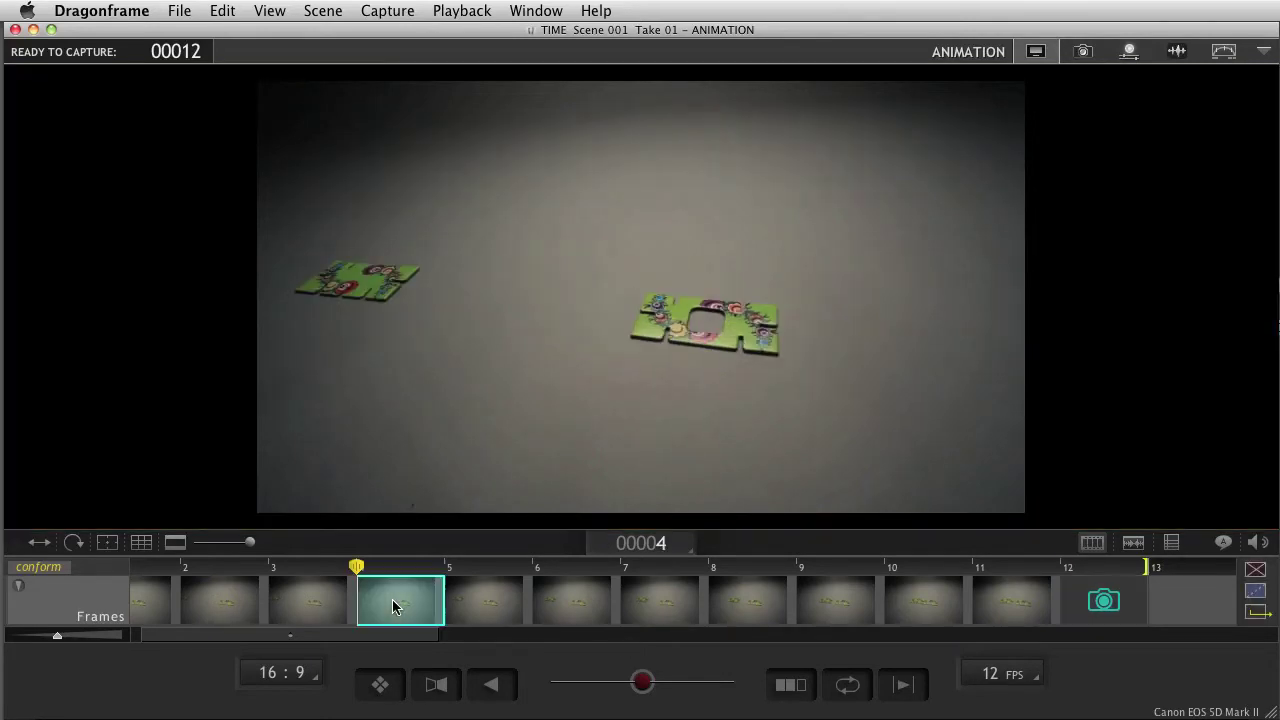
left_click(587, 606, "shift")
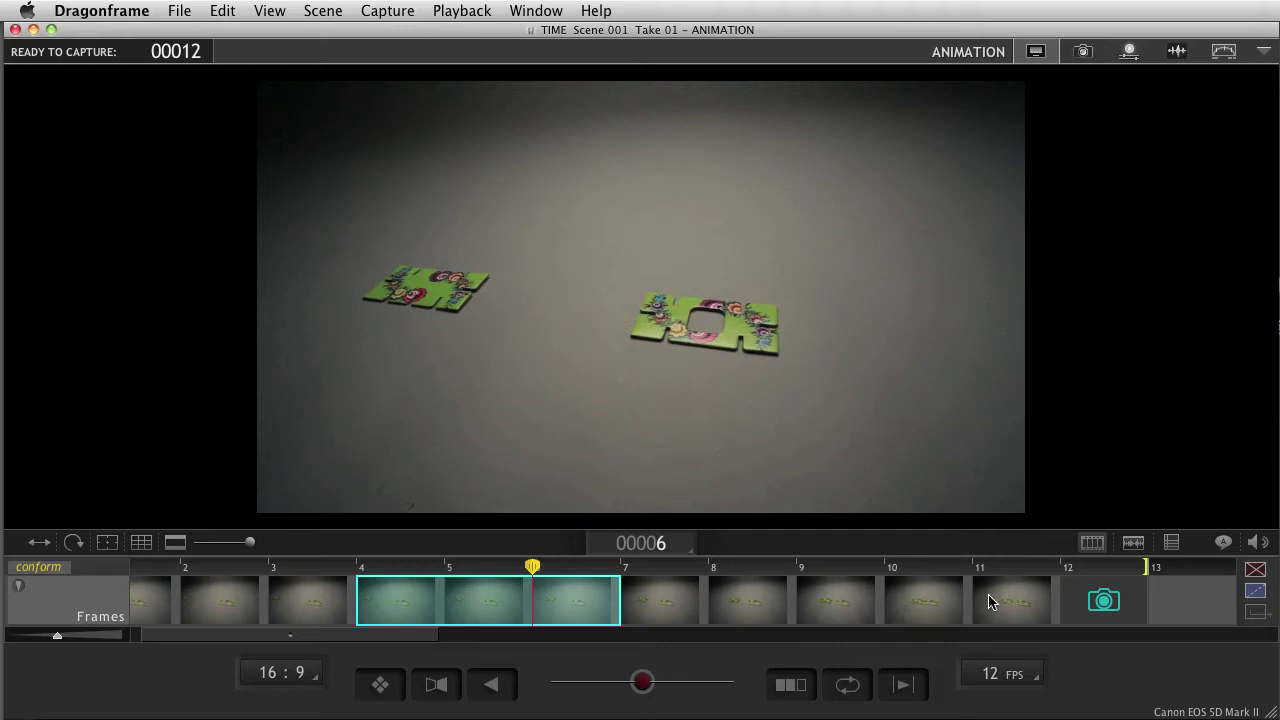
right_click(398, 613)
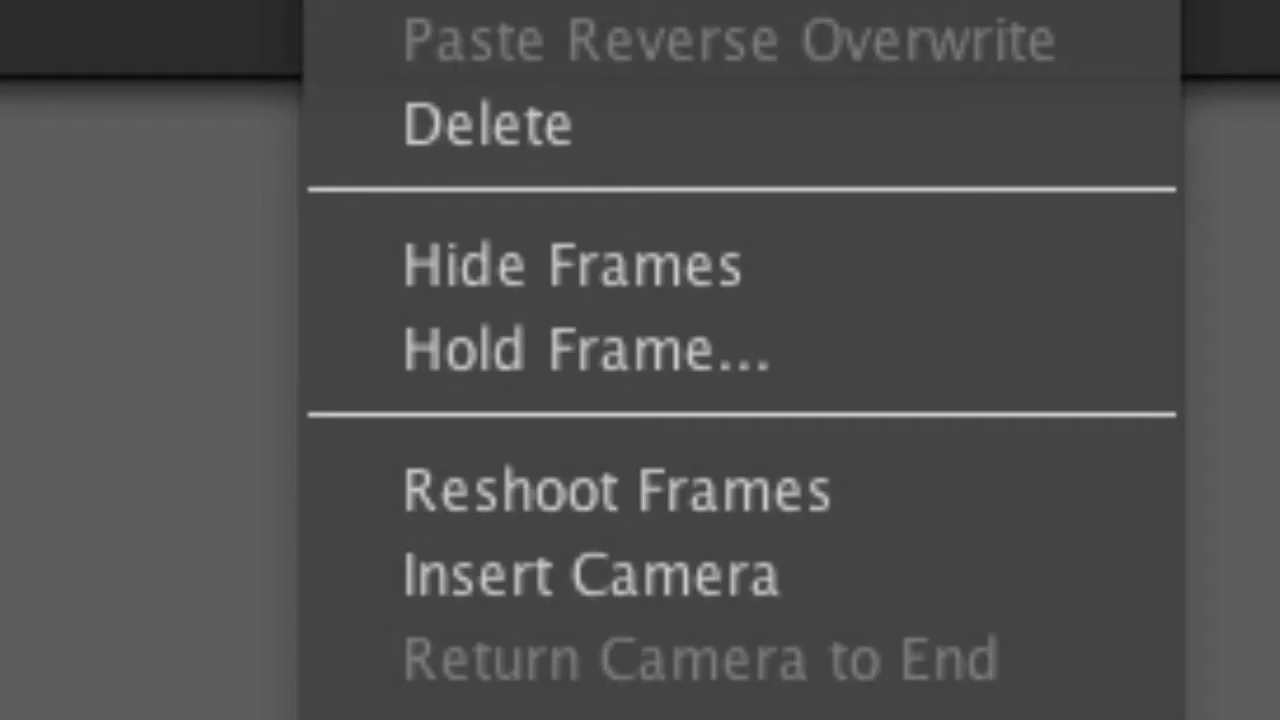
left_click(552, 492)
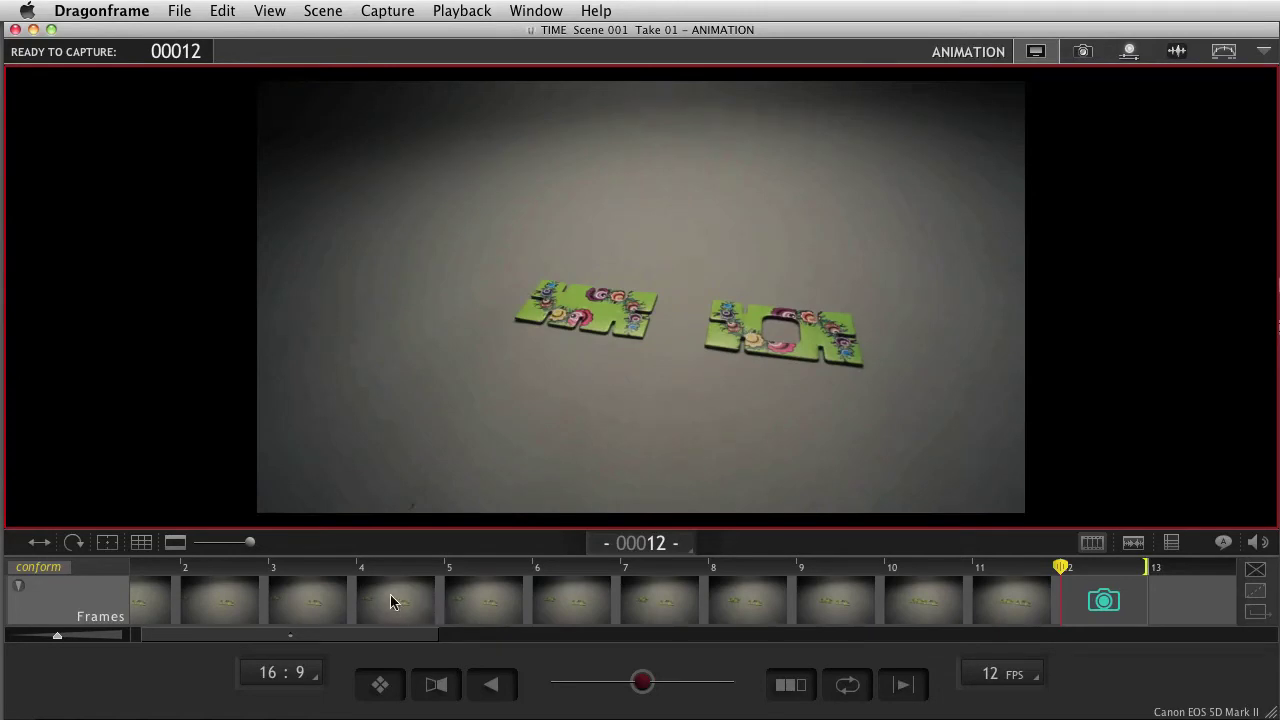
left_click(358, 571)
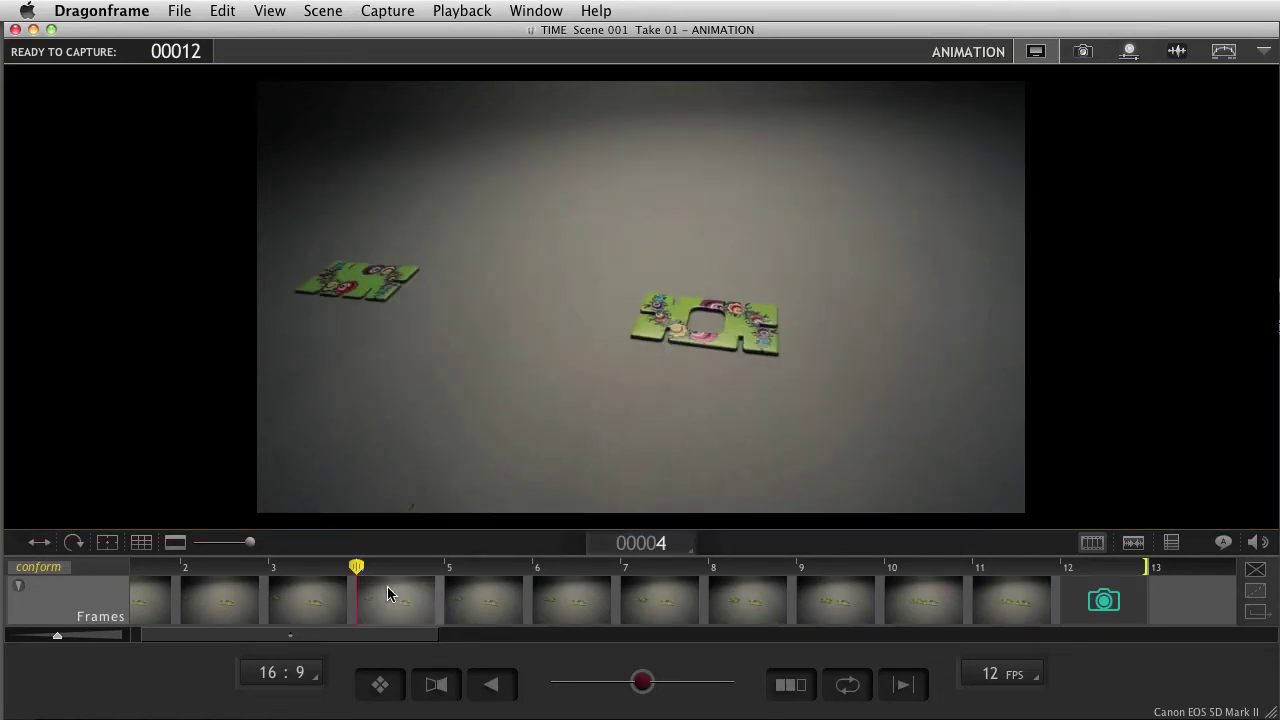
left_click(447, 569)
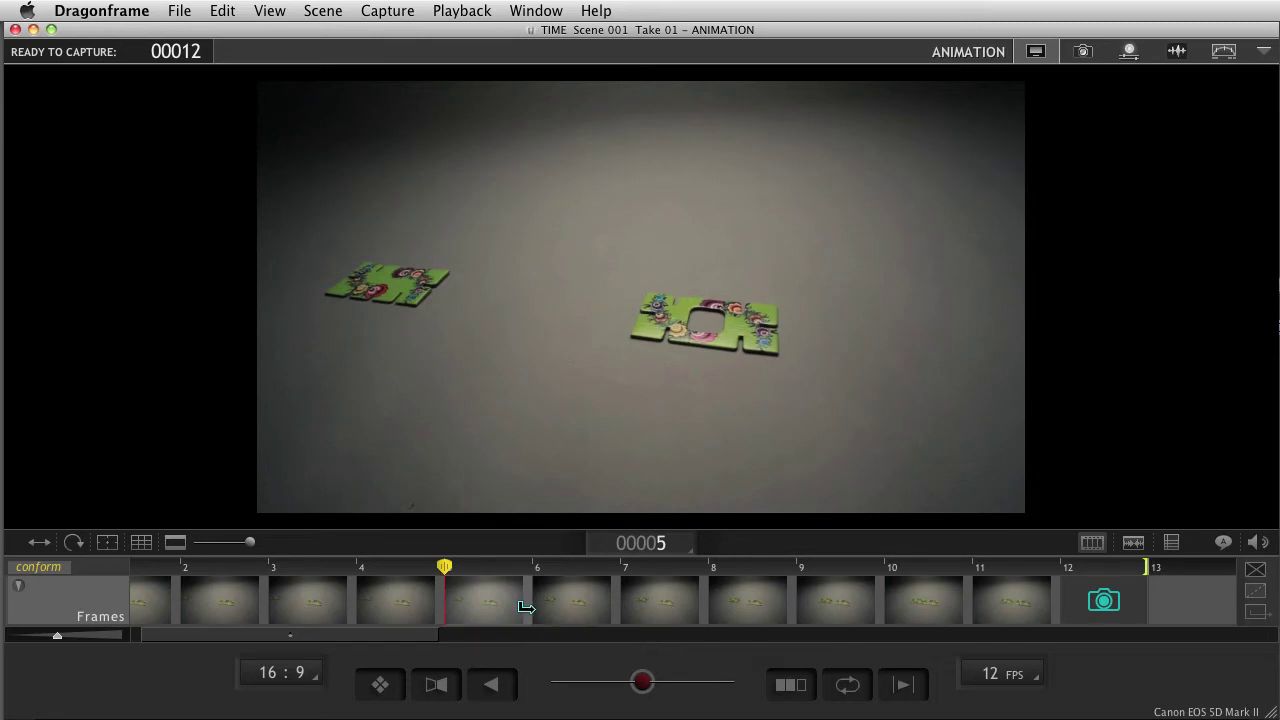
left_click_drag(524, 607, 797, 600)
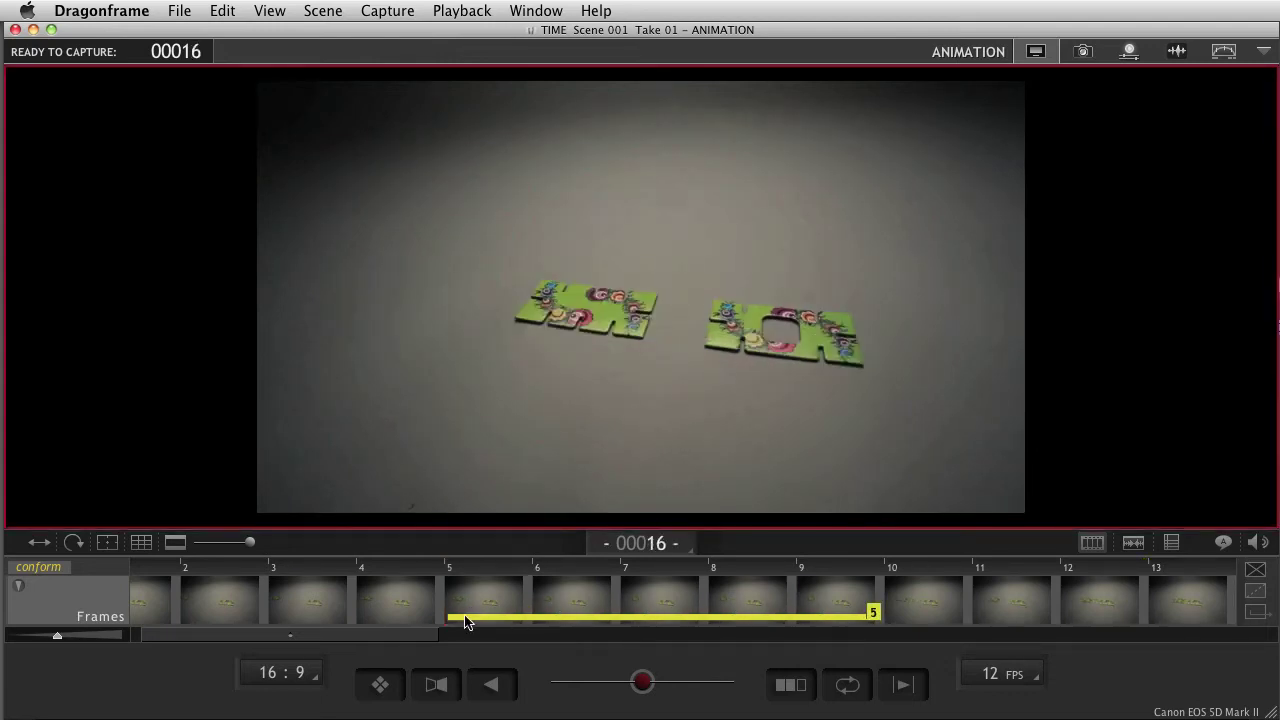
key("0")
key("0")
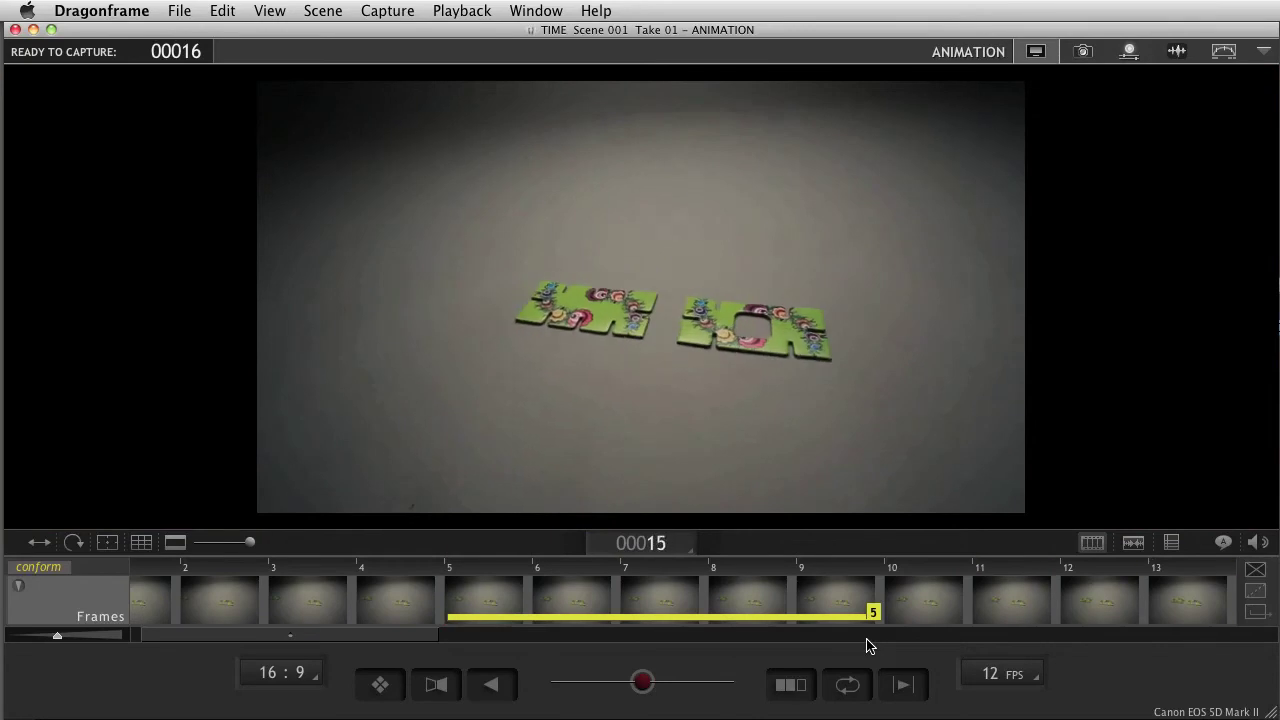
key("0")
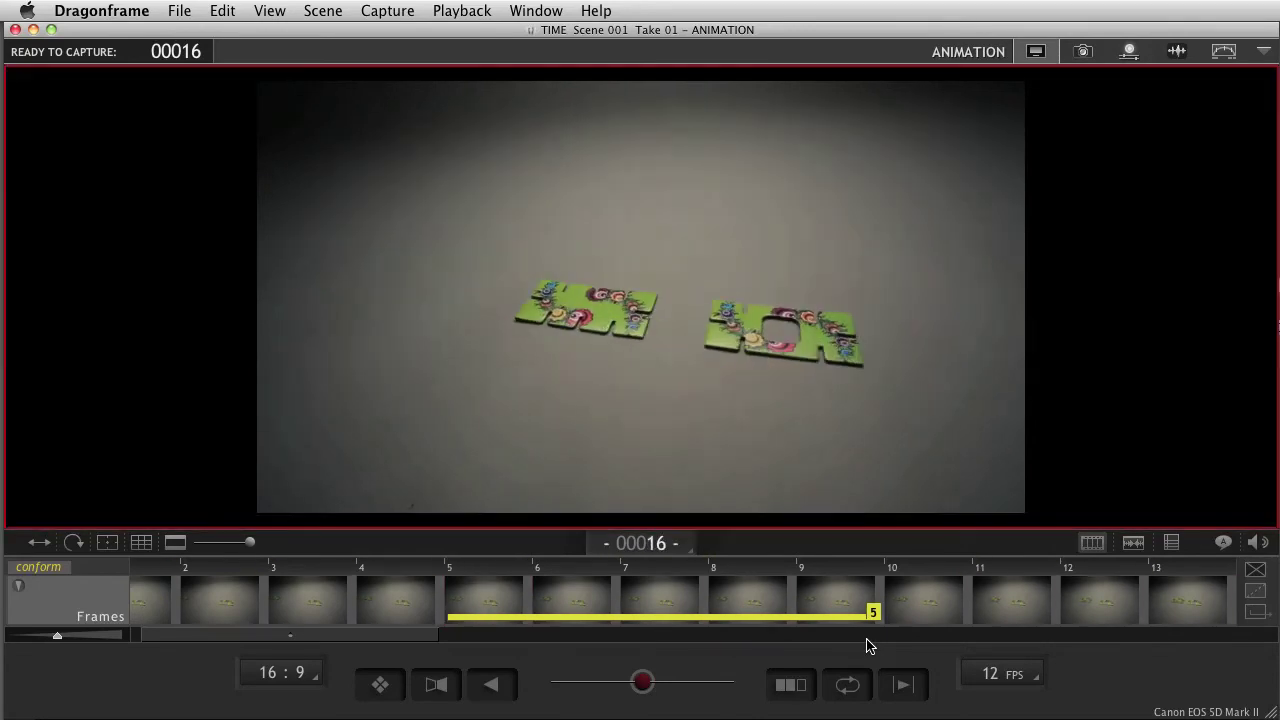
mouse_move(873, 611)
left_mouse_down()
mouse_move(523, 620)
mouse_move(615, 620)
left_mouse_up()
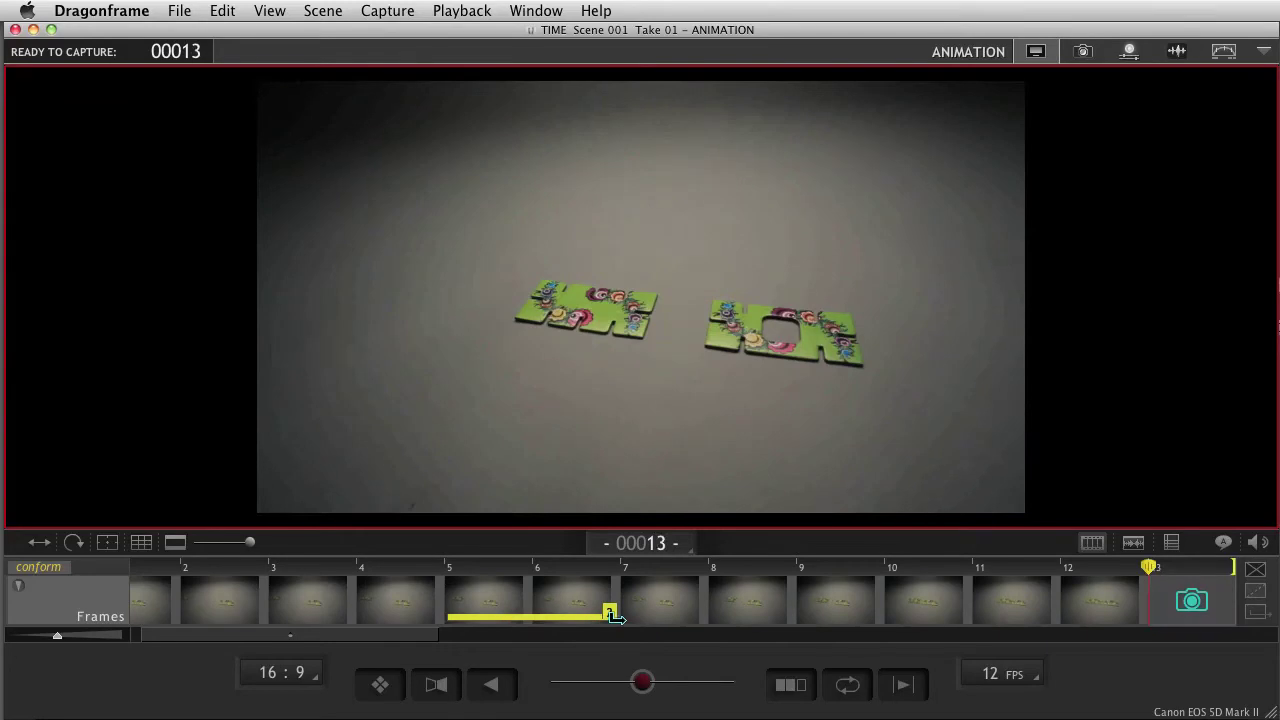
key("0")
key("0")
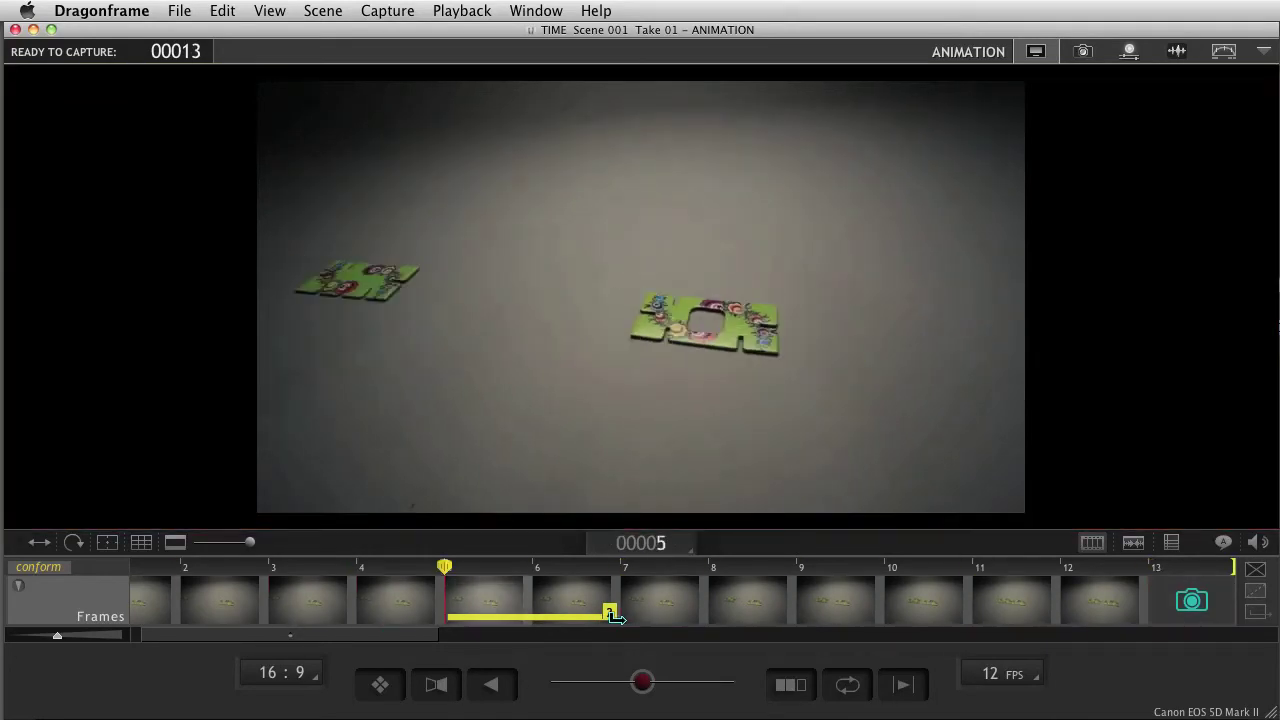
left_click_drag(573, 619, 528, 621)
key("0")
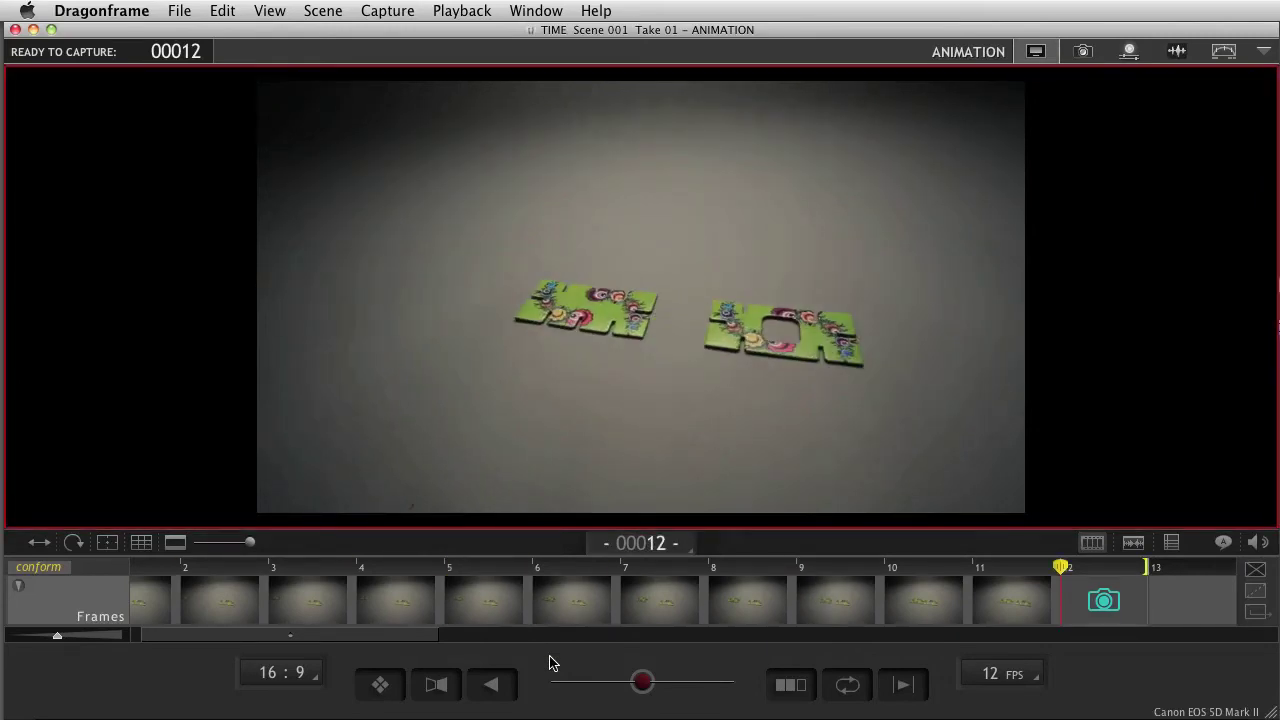
key("0")
key("0")
left_click(405, 606)
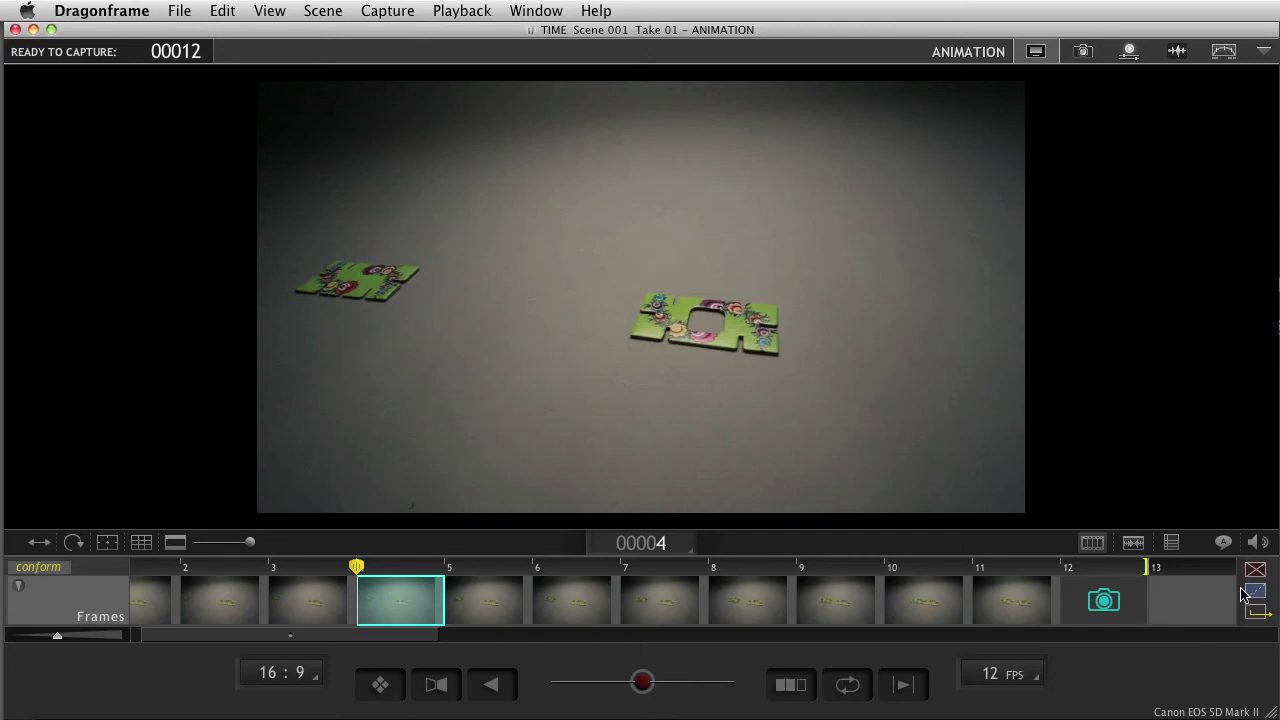
right_click(413, 598)
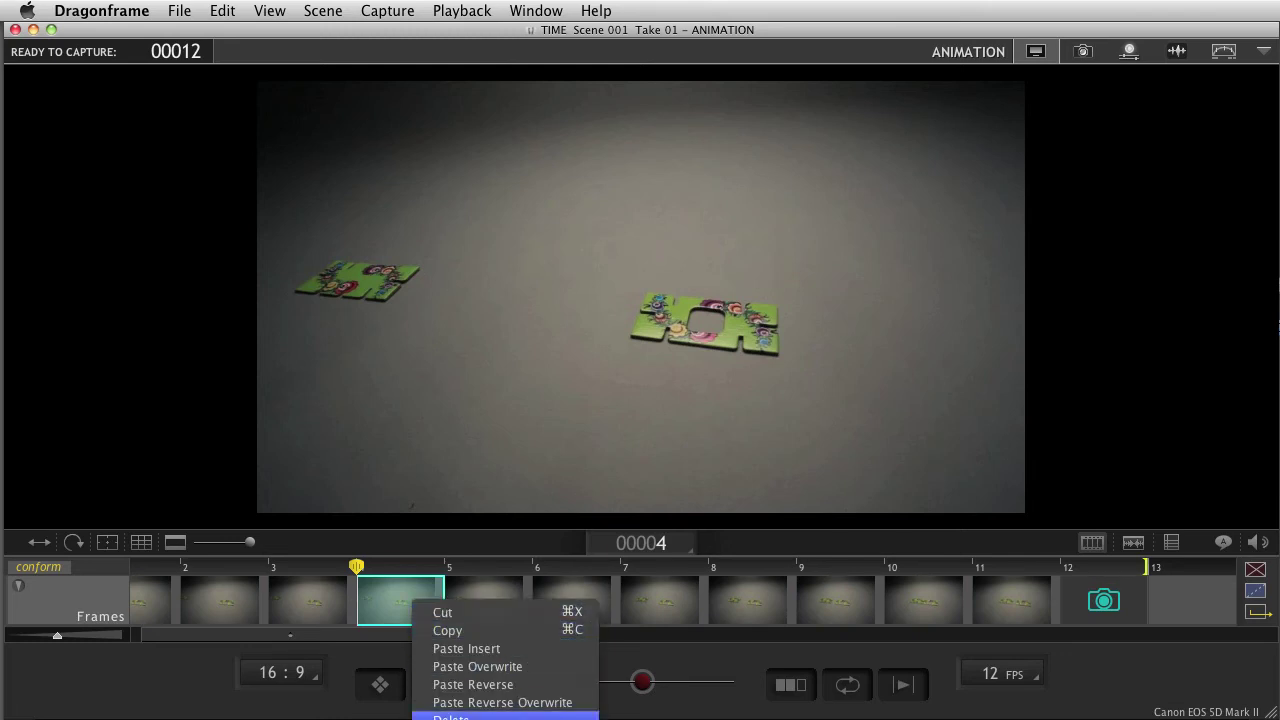
left_click(1190, 668)
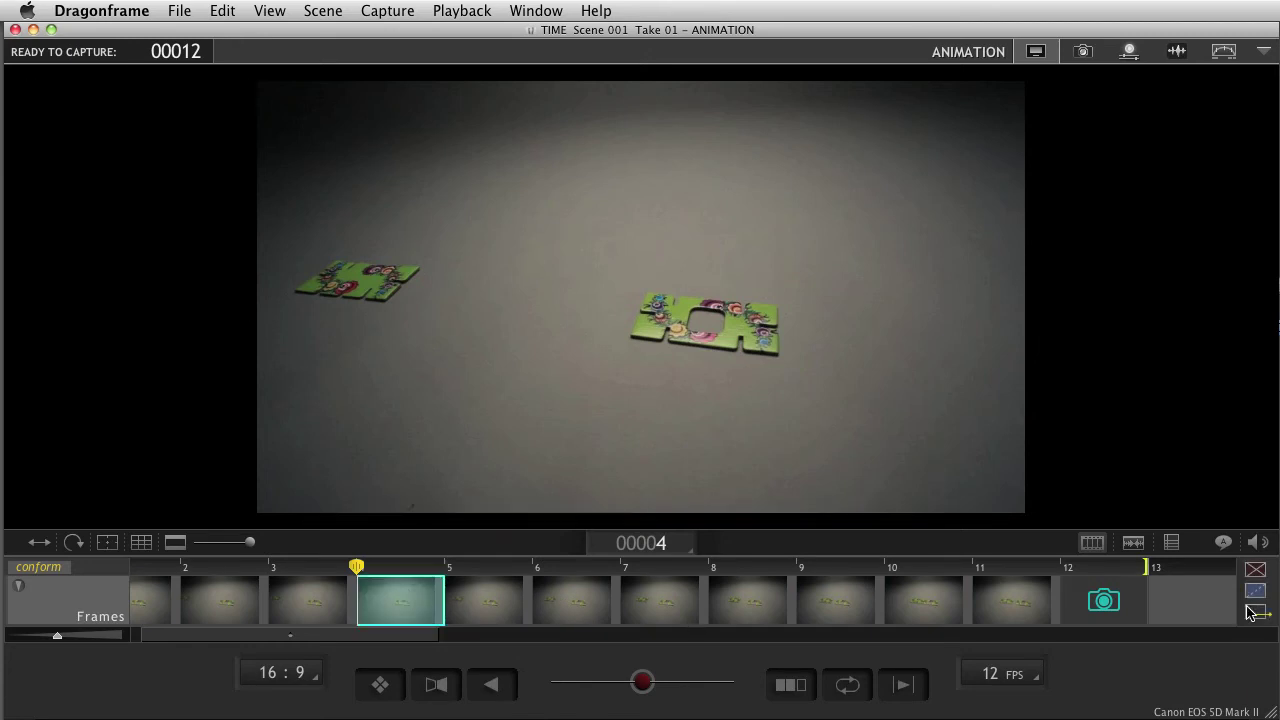
left_click(1257, 598)
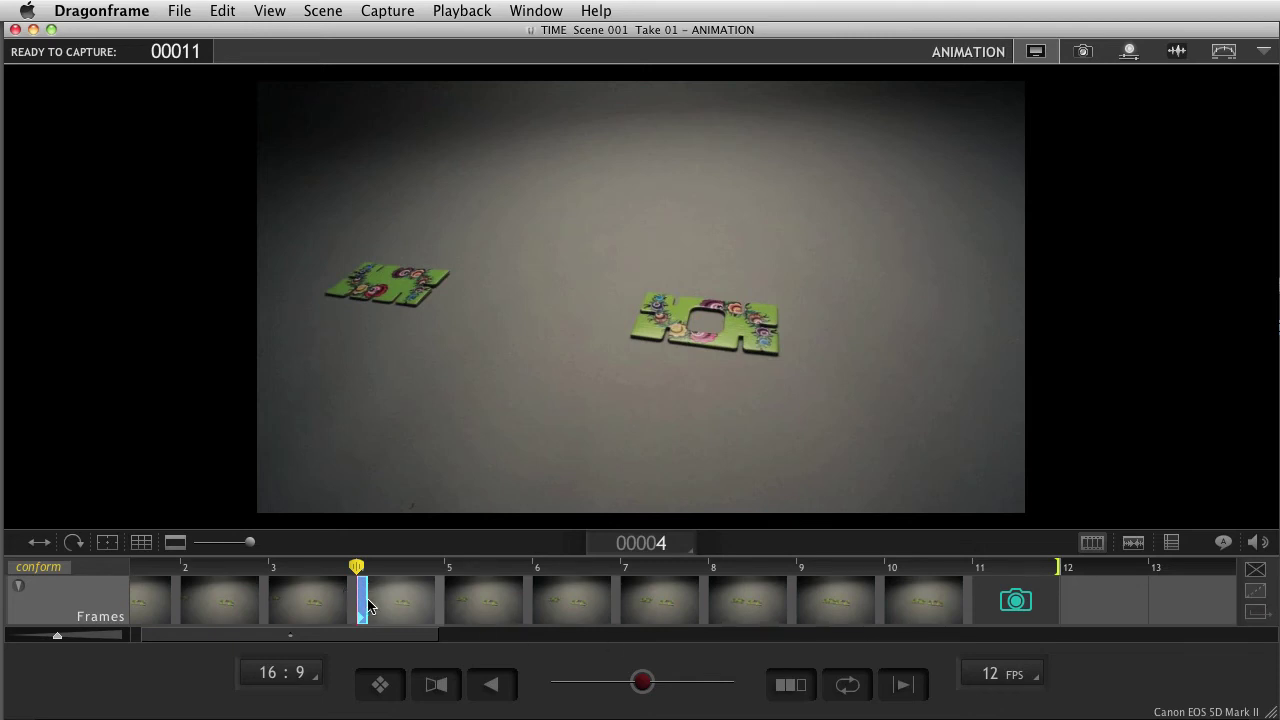
key("0")
left_click(417, 602)
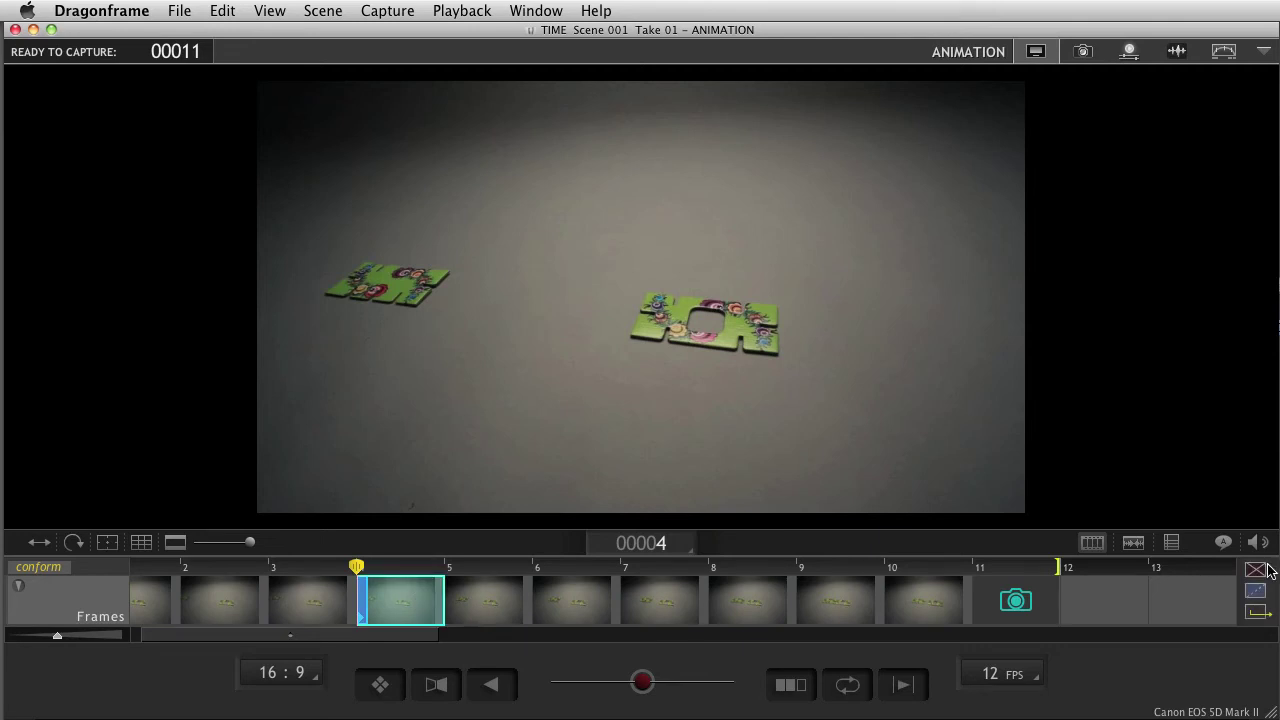
left_click(1254, 592)
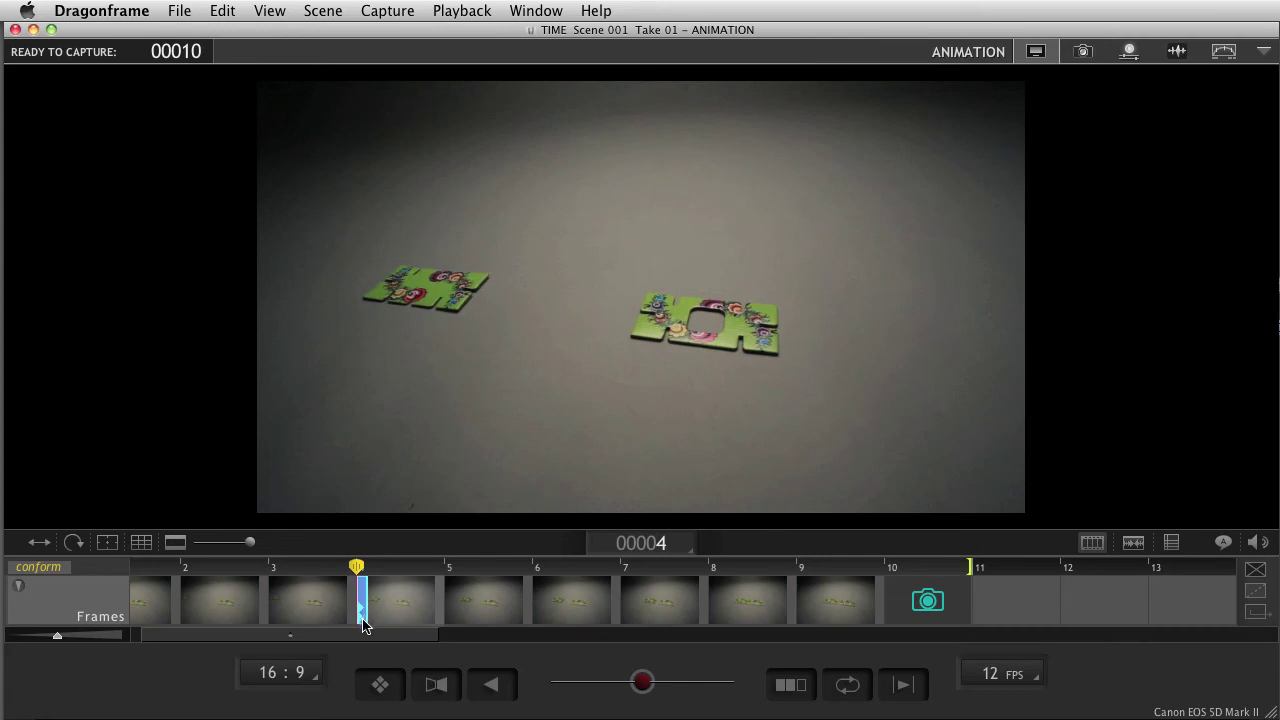
key("0")
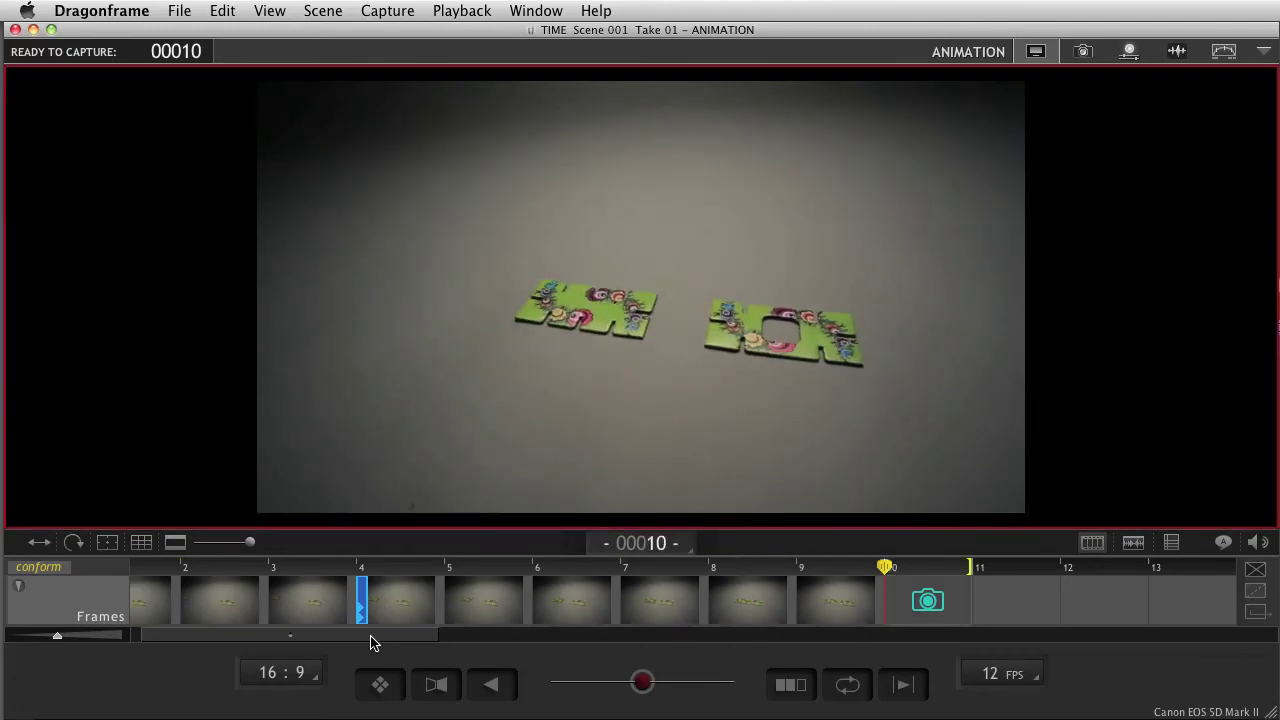
left_click(364, 618)
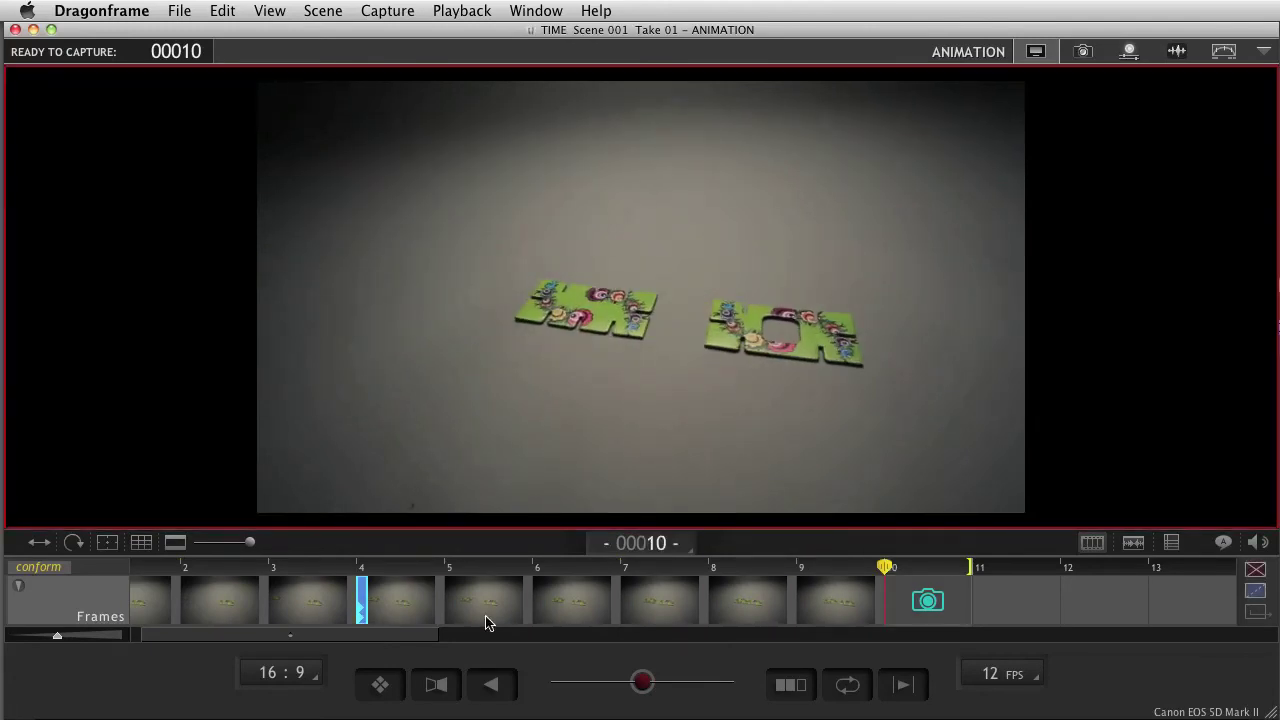
left_click(1255, 591)
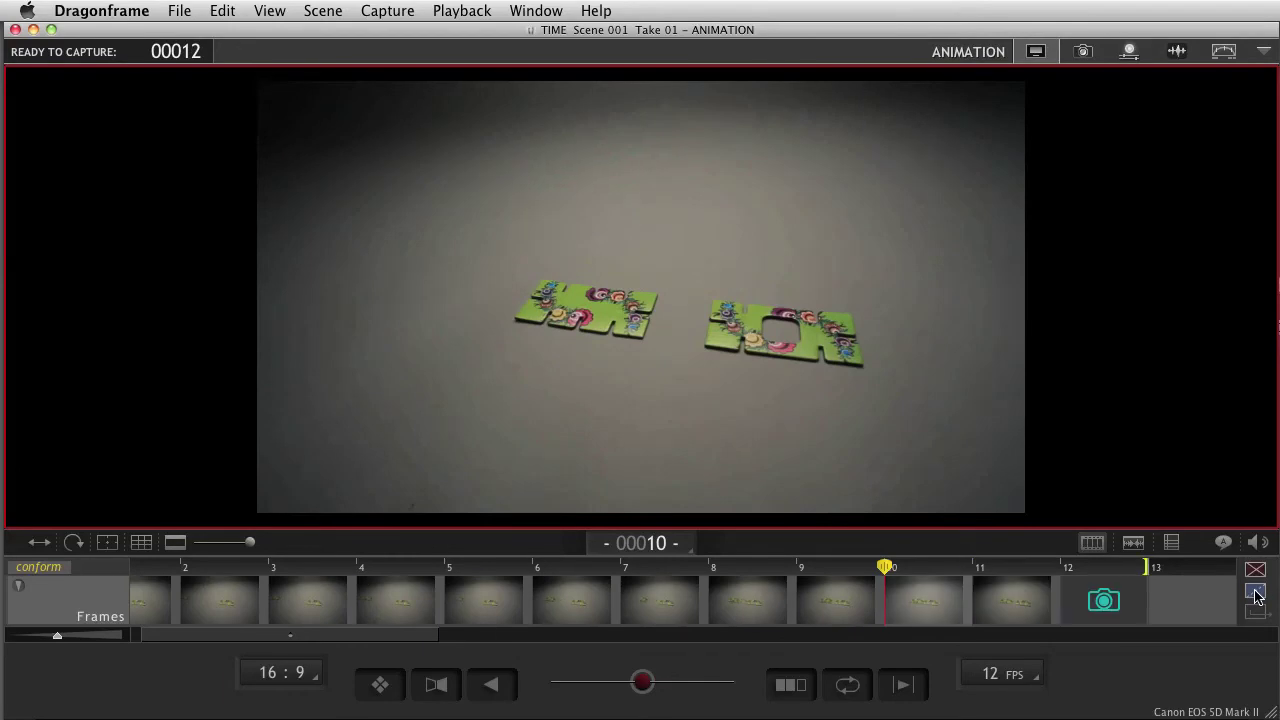
key("0")
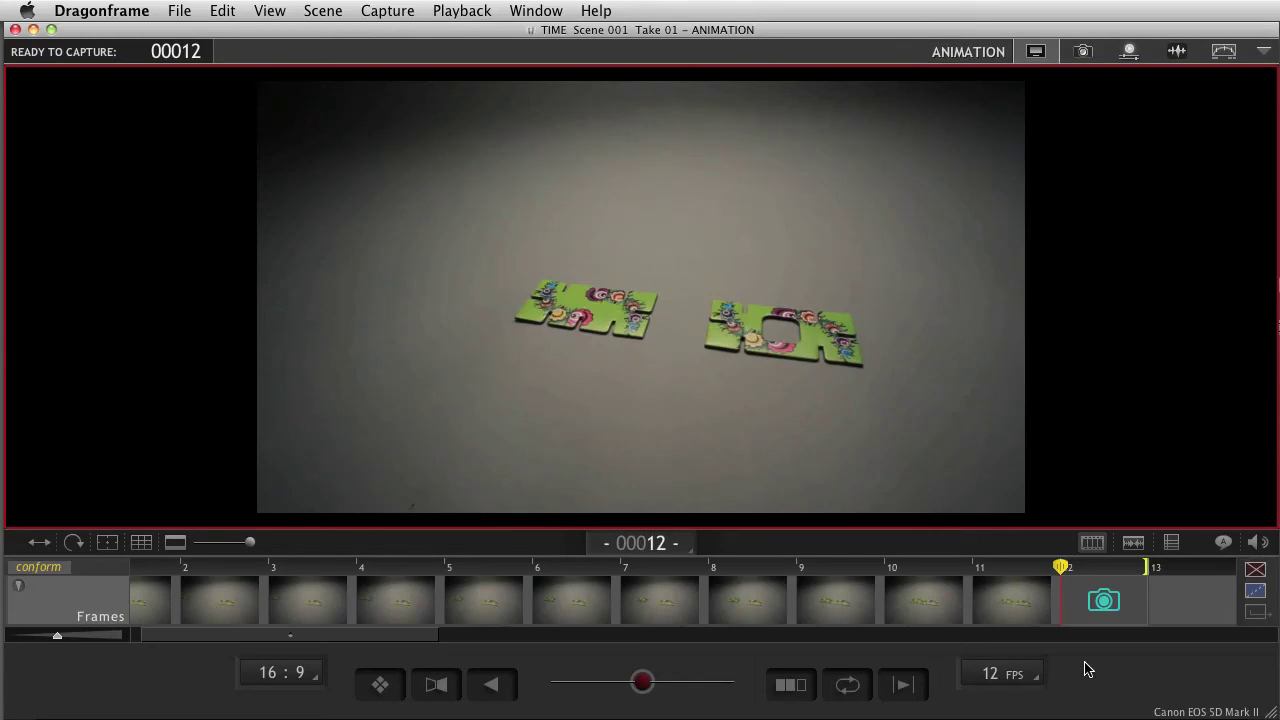
- Conform the take, then collapse and reopen the timeline to view the result
left_click(38, 567)
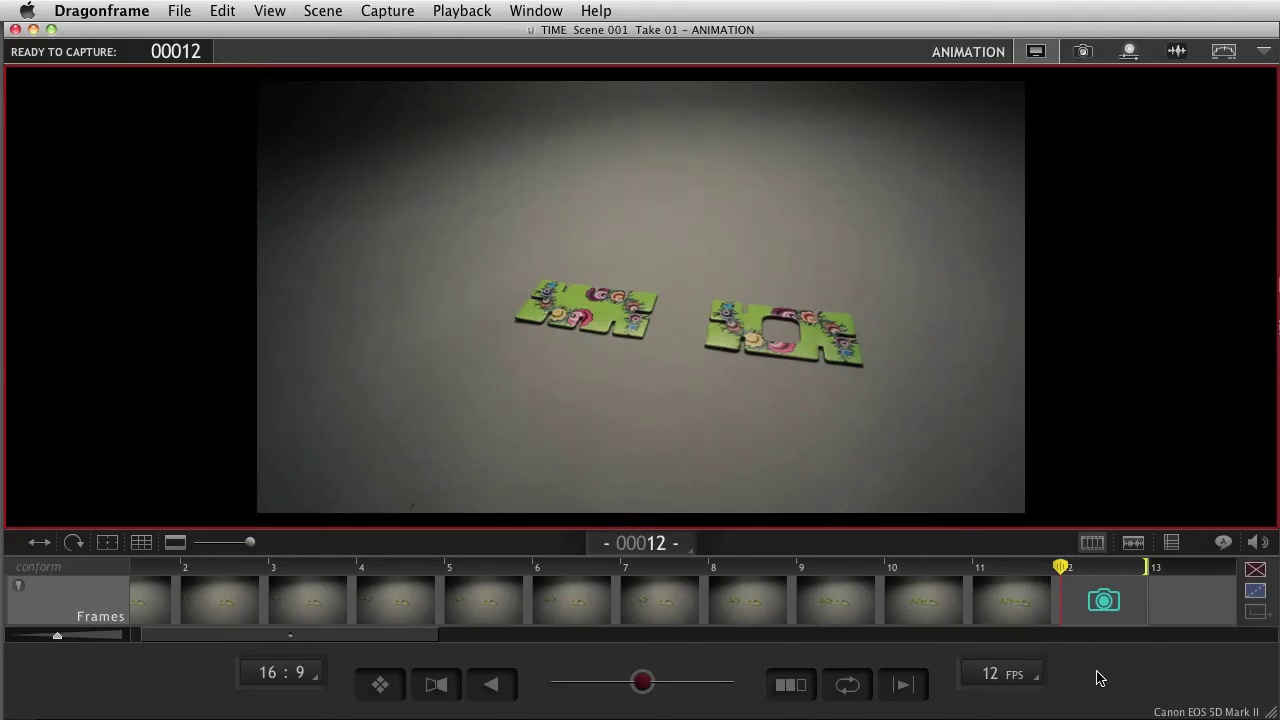
left_click(1092, 543)
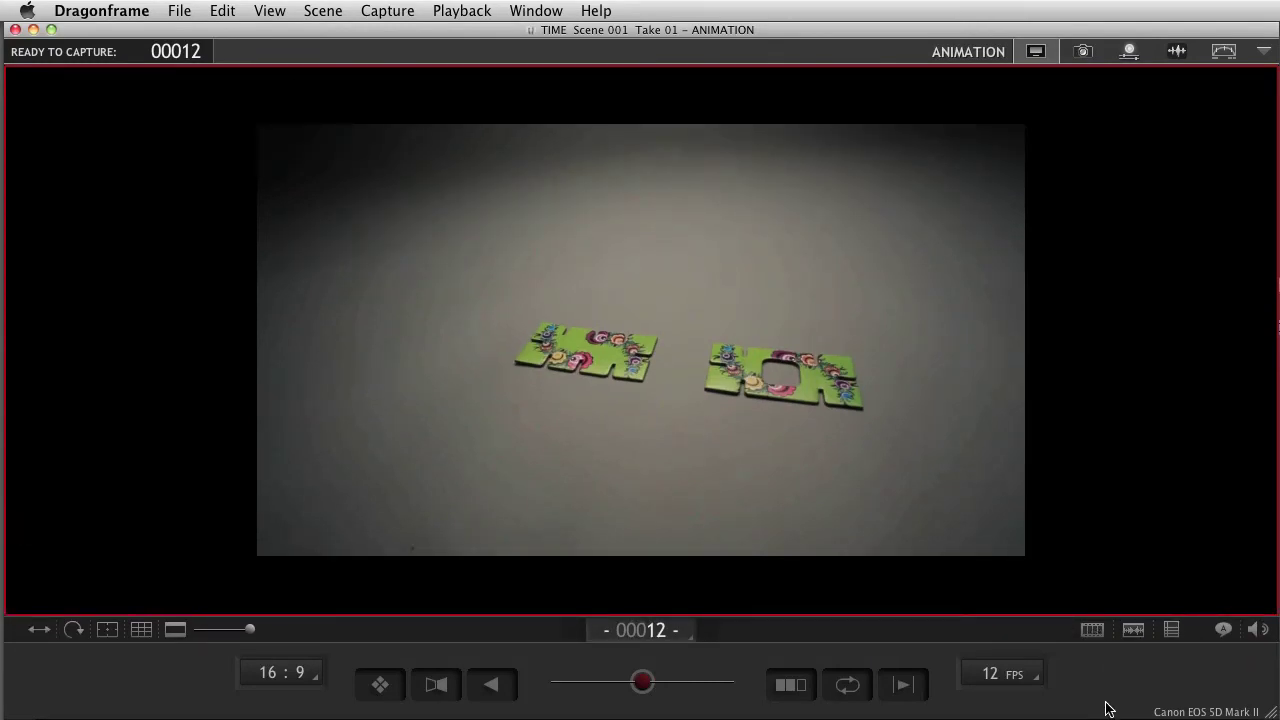
left_click(1092, 629)
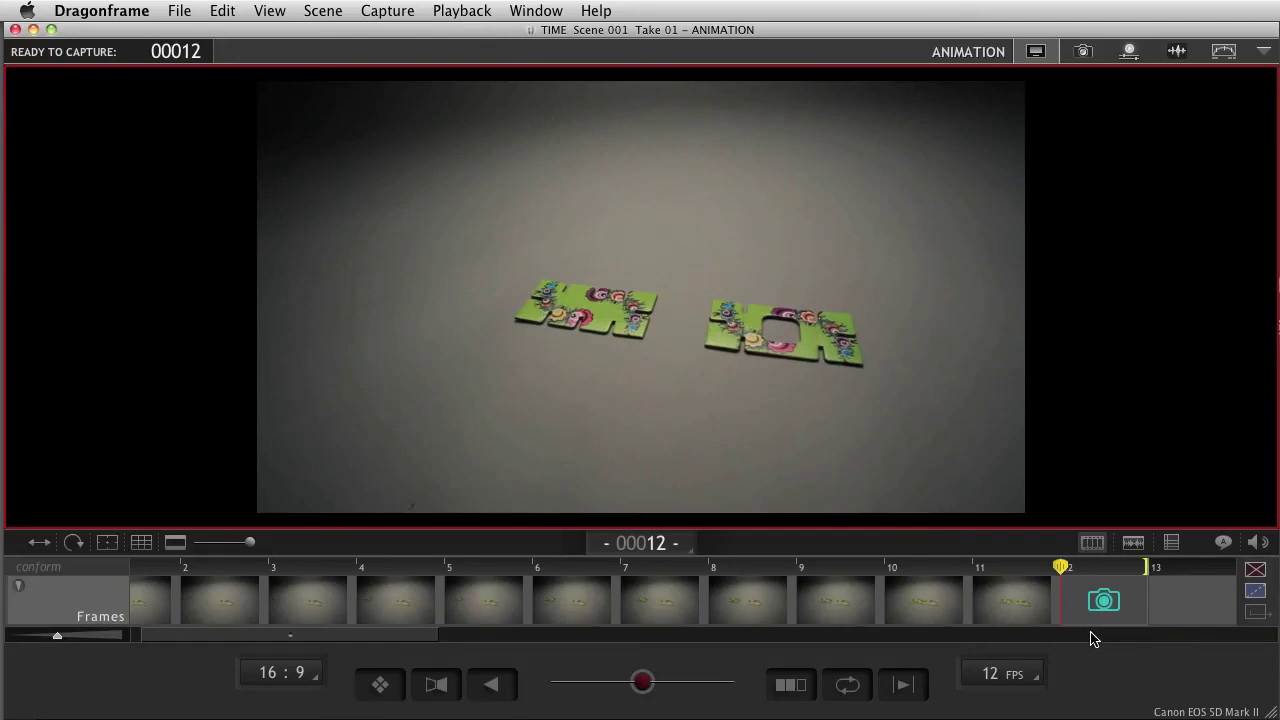